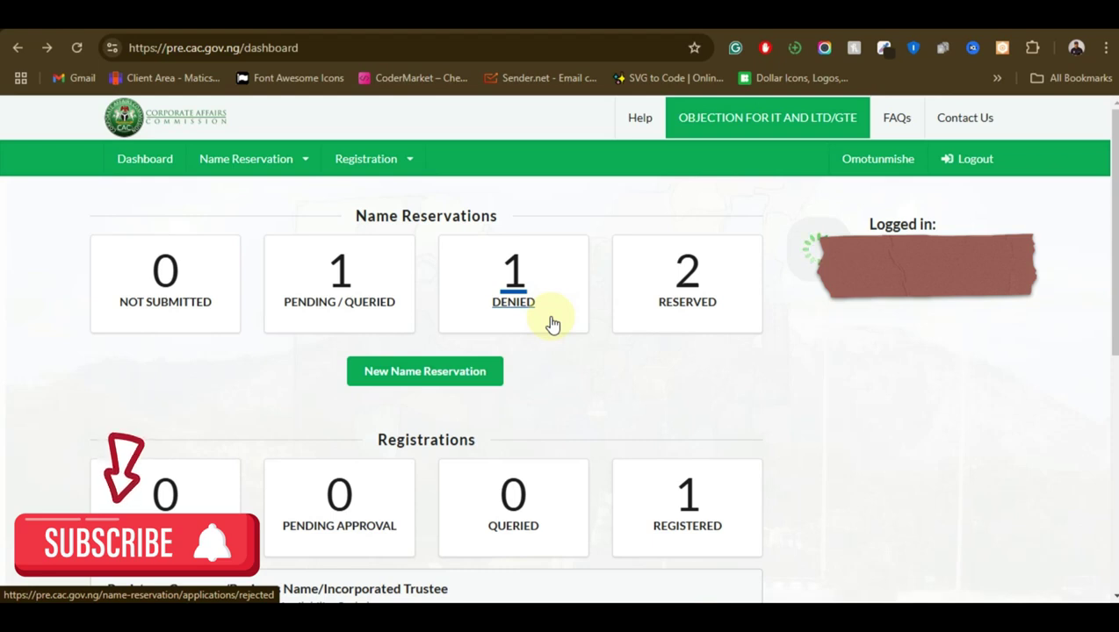
Open the reserved names' approval history and start the registration of VIRALBILL SOLUTIONS.
left_click(550, 320)
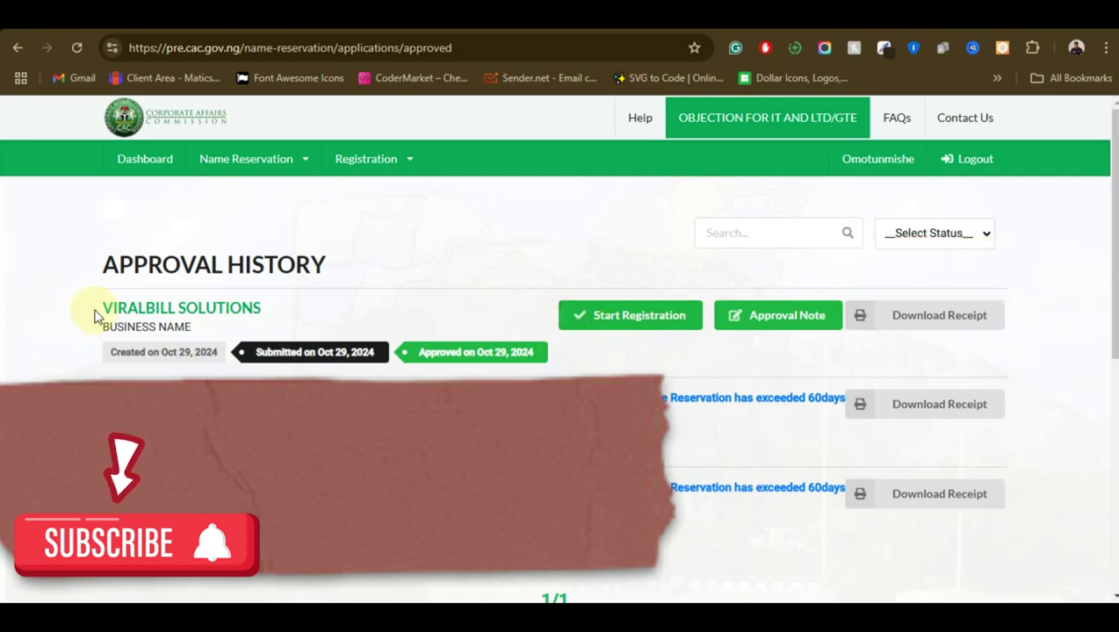
left_click_drag(97, 309, 282, 312)
left_click(289, 309)
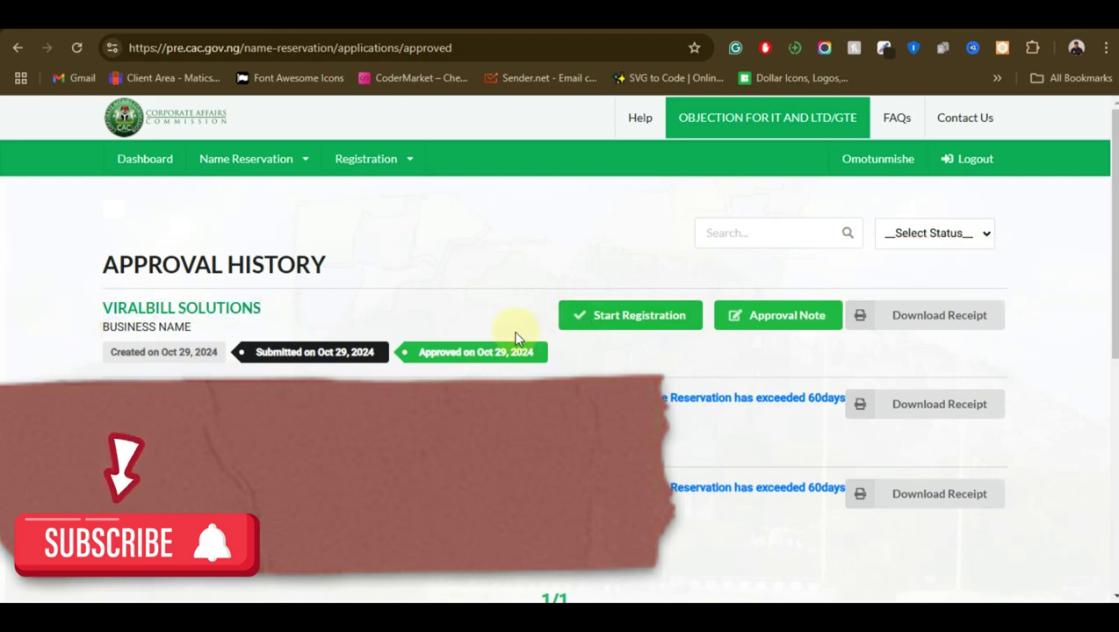
left_click(597, 316)
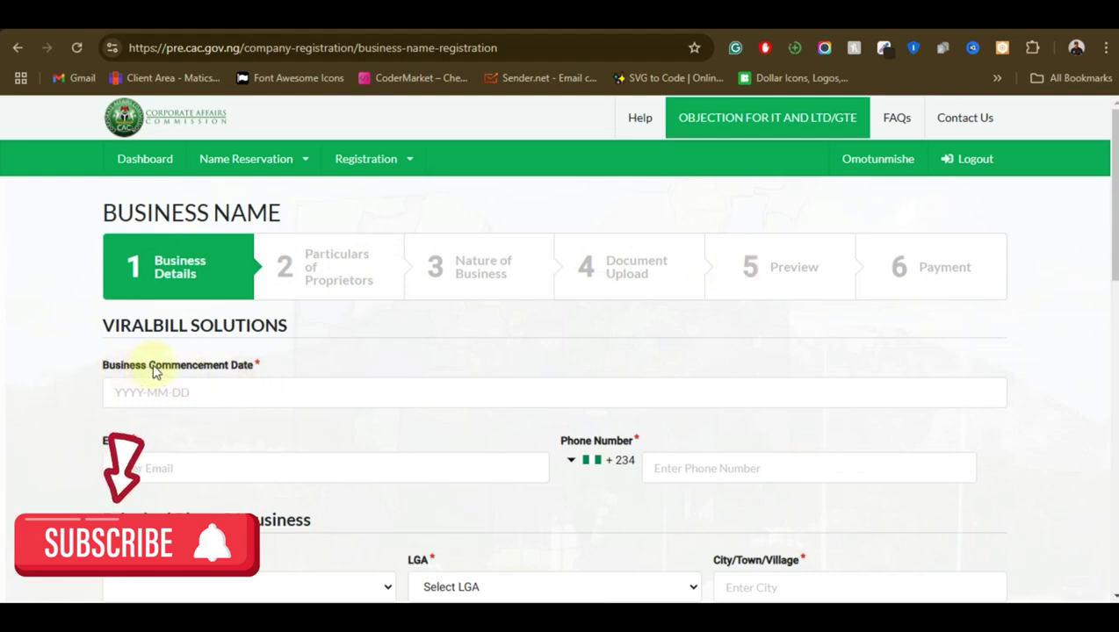
Set the Business Commencement Date to 2024-11-01.
scroll(305, 380, "down", 1)
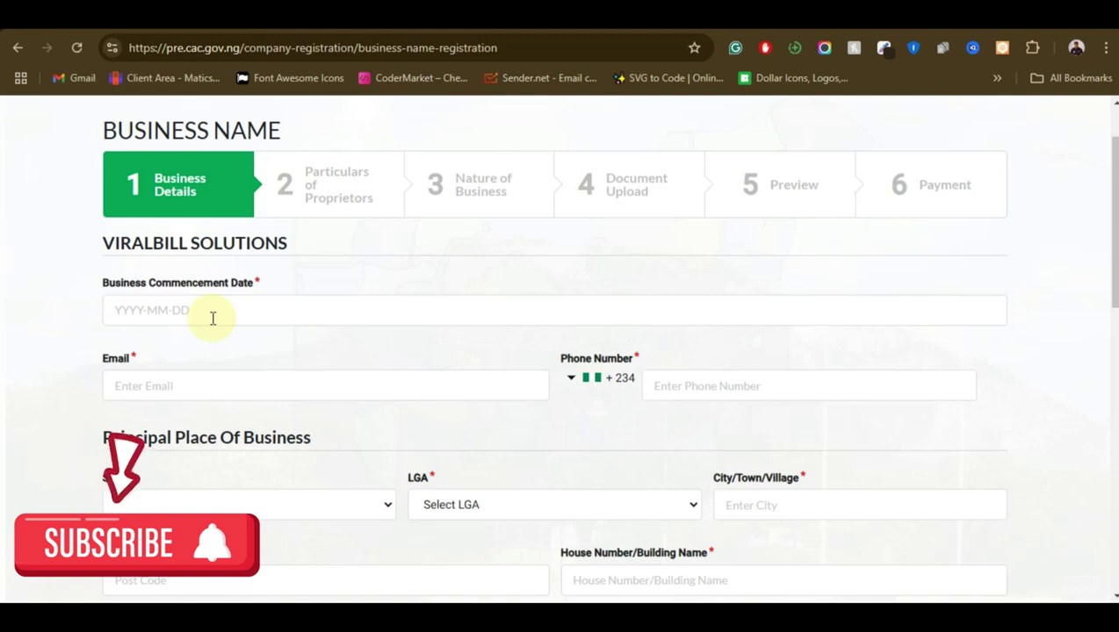
left_click(218, 309)
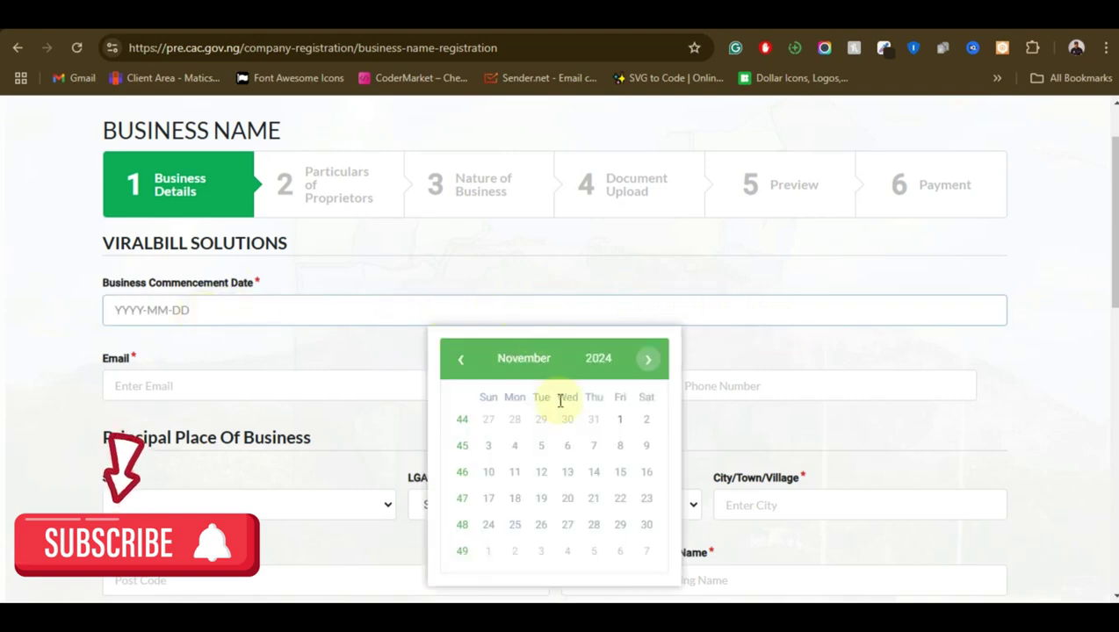
left_click(620, 420)
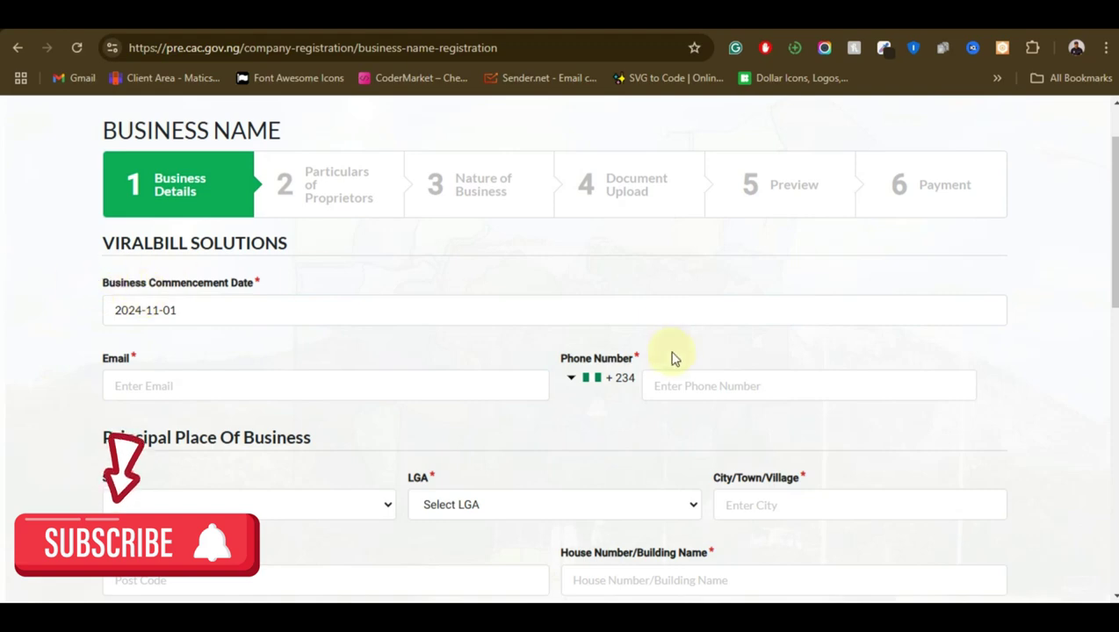
Fill in the contact details and principal place of business from a saved autofill address profile.
left_click(205, 381)
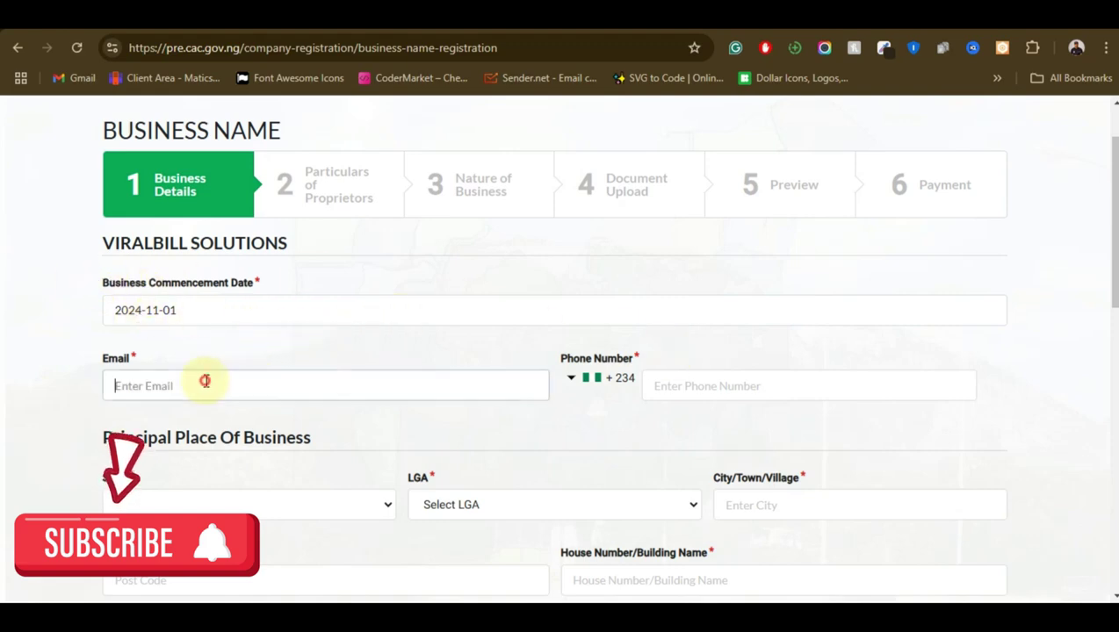
left_click(327, 378)
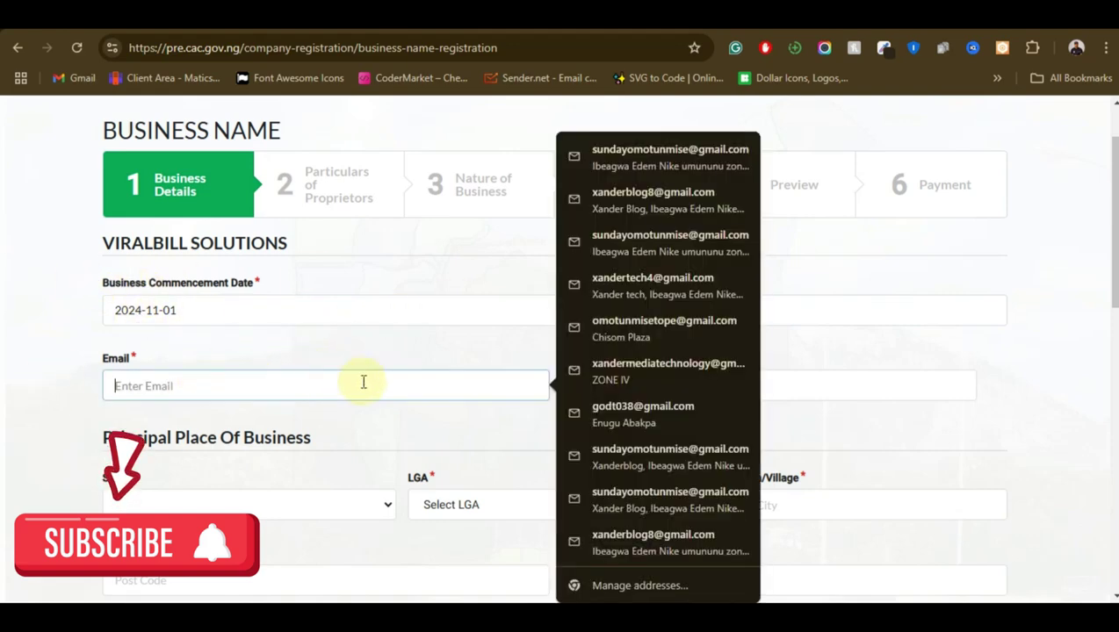
left_click(326, 306)
left_click(238, 384)
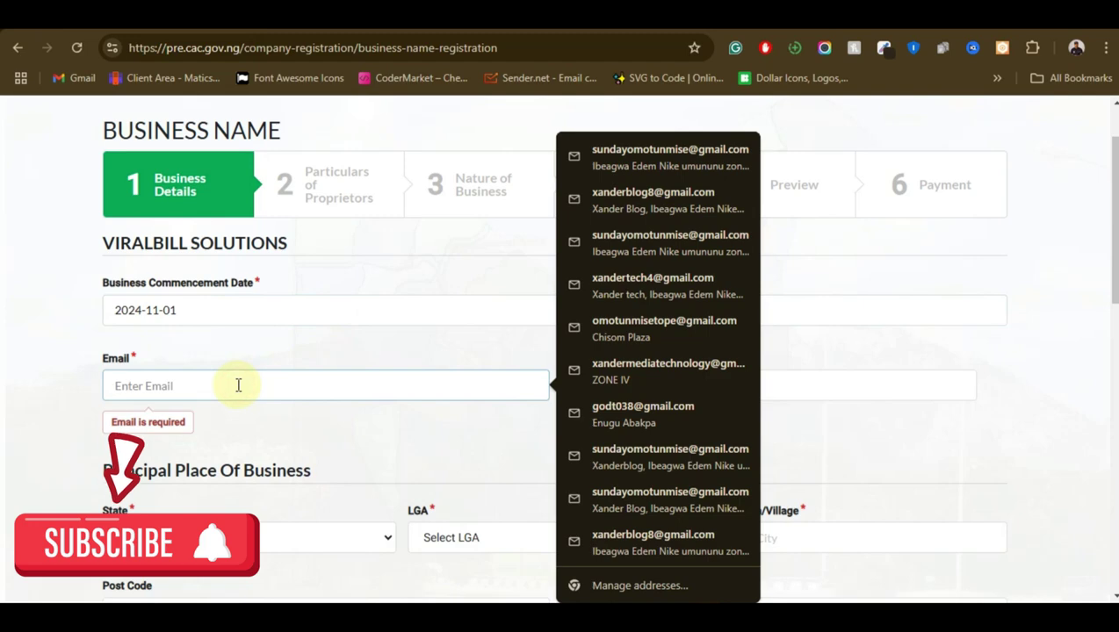
left_click(647, 379)
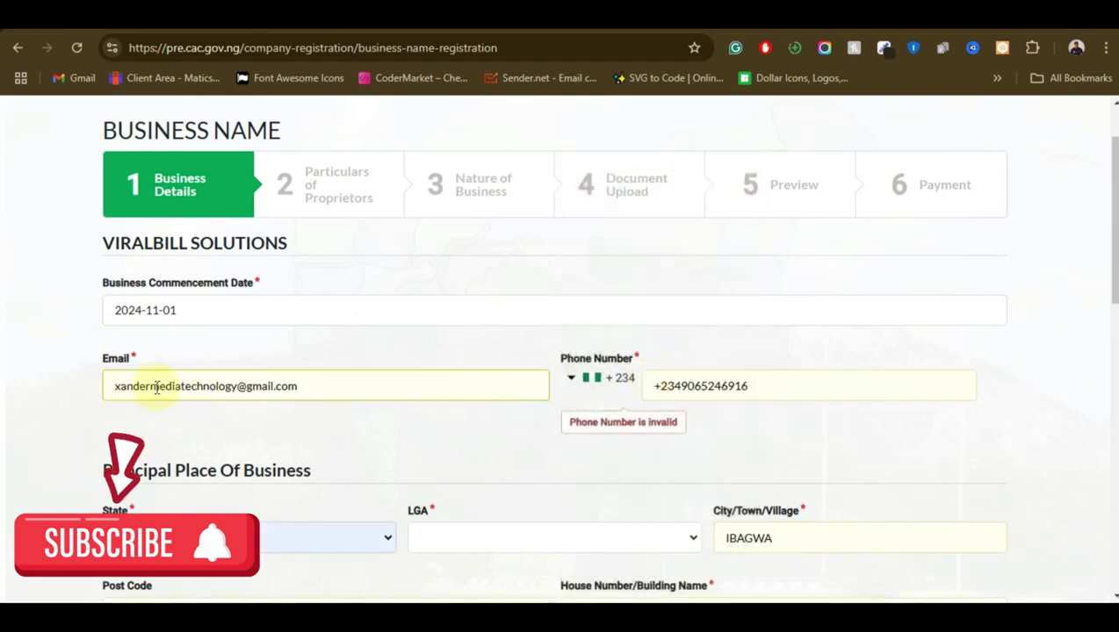
Replace the business e-mail with a different saved e-mail address.
left_click(240, 387)
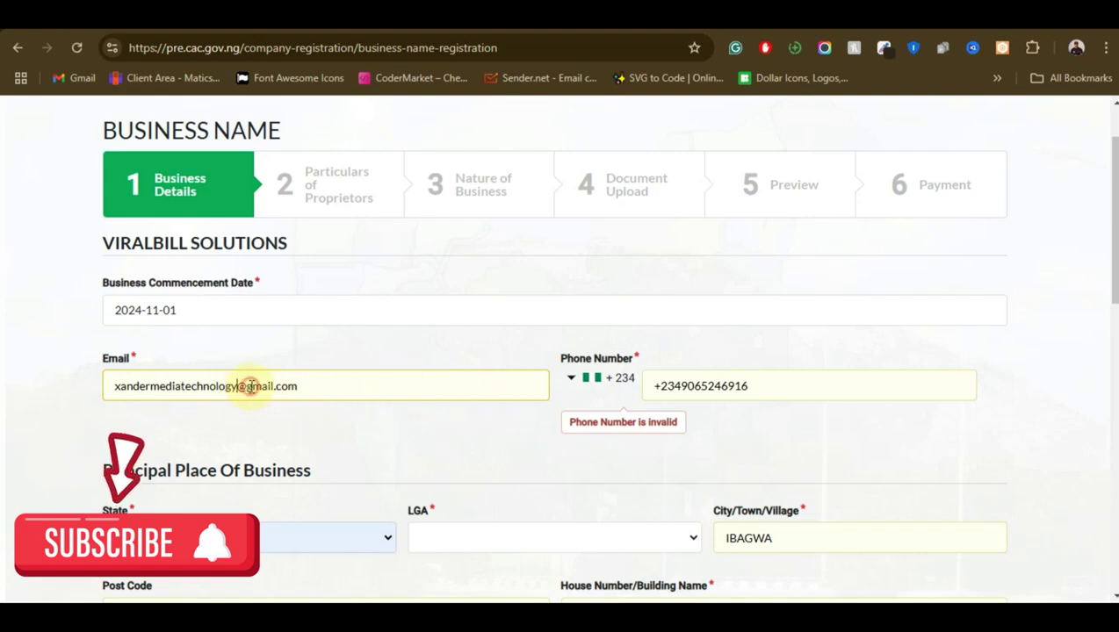
left_click(250, 387)
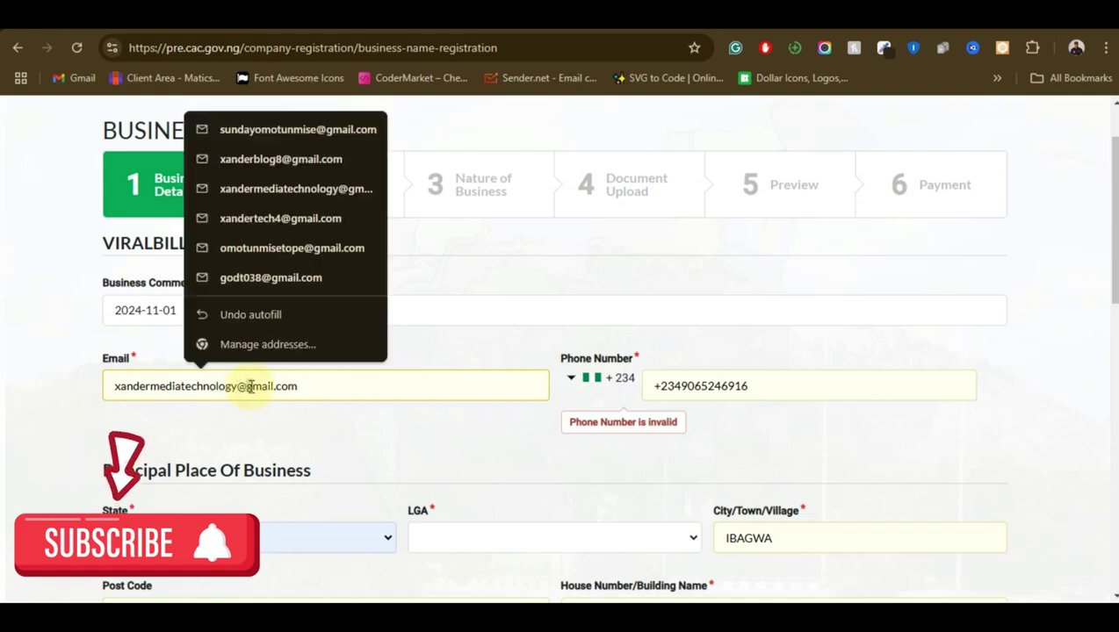
left_click(301, 129)
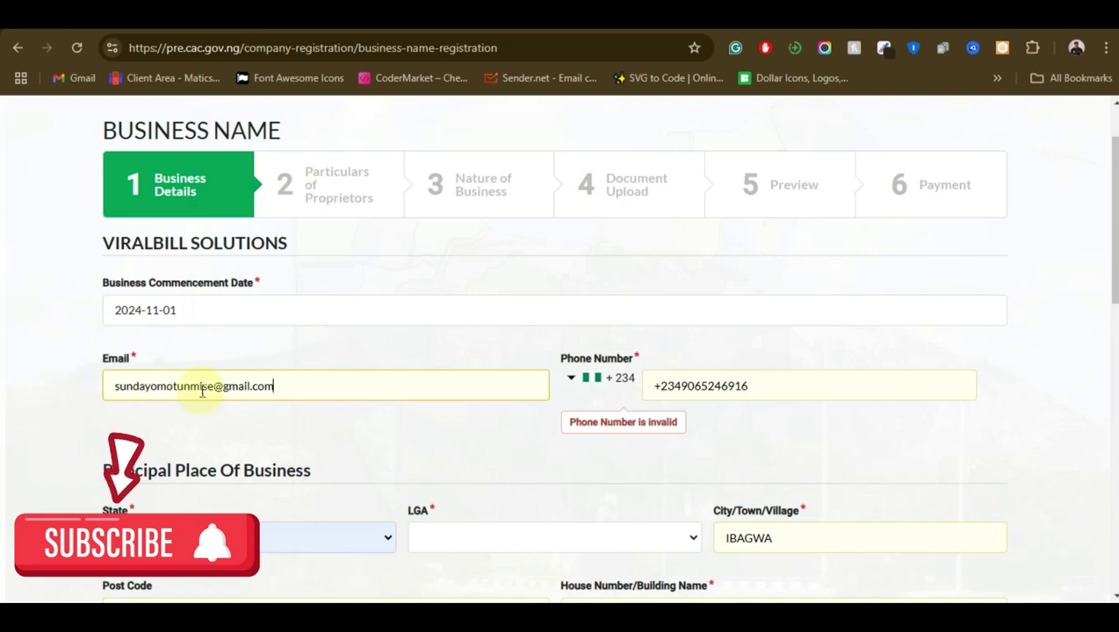
Correct the phone number by removing the duplicated country code and adding a leading zero.
left_click(684, 385)
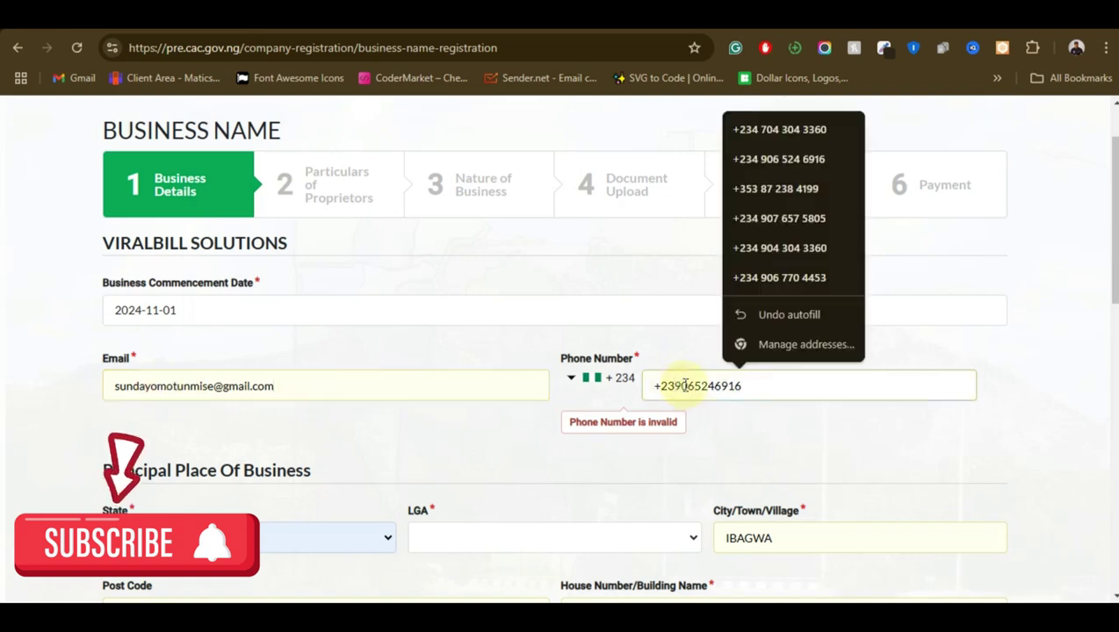
key("BackSpace")
key("BackSpace")
key("BackSpace")
key("BackSpace")
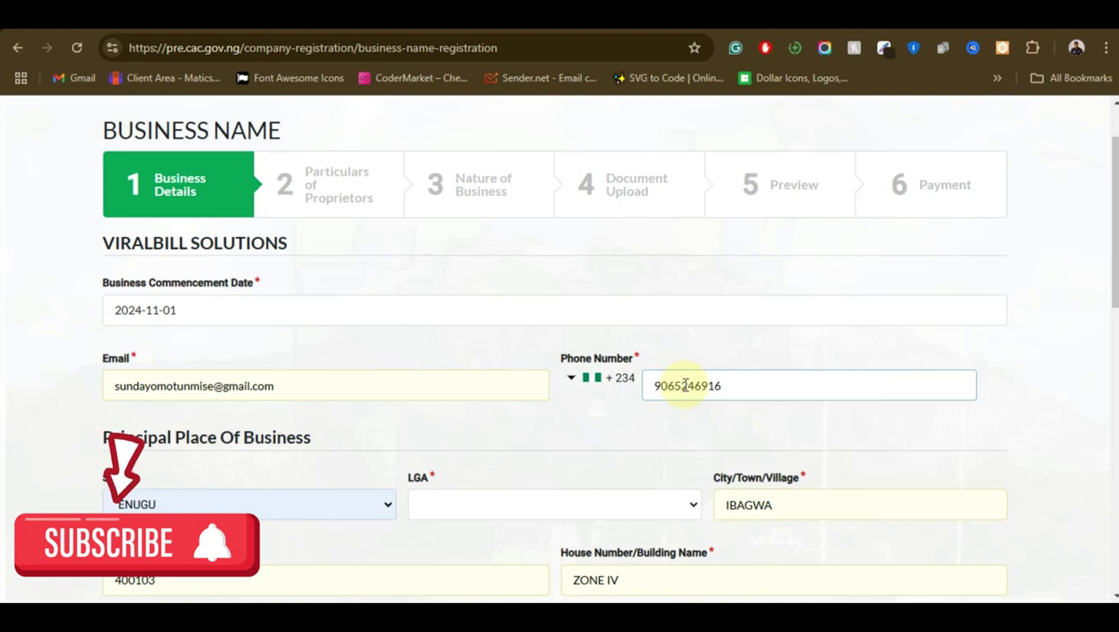
type("0")
Set the LGA of the principal place of business to ENUGU-EAST.
scroll(515, 428, "down", 1)
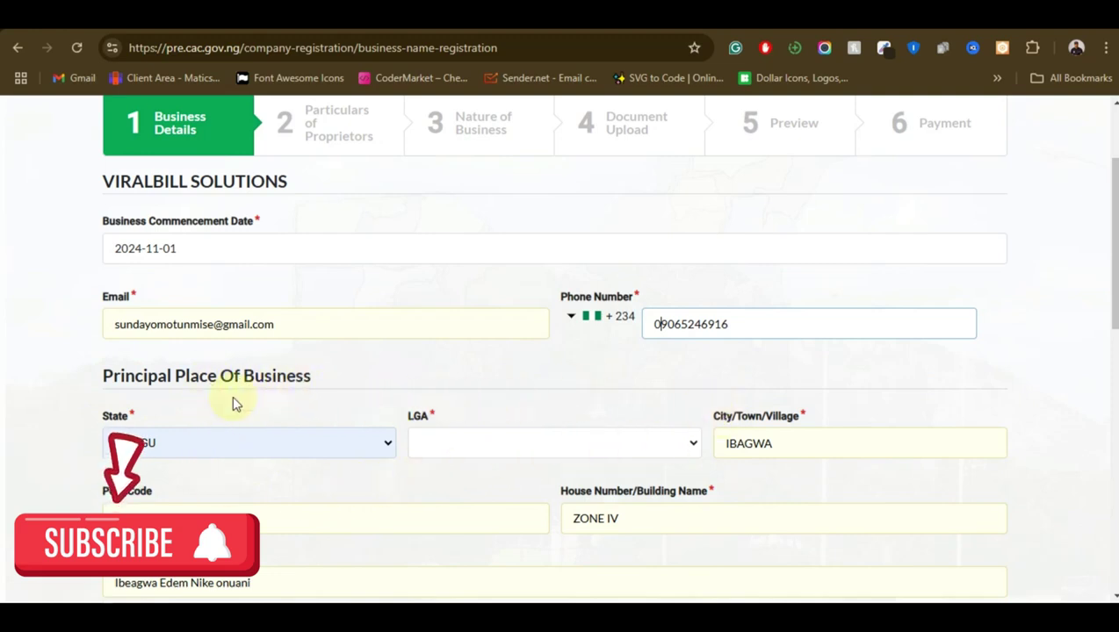
scroll(467, 429, "down", 8)
scroll(624, 392, "up", 4)
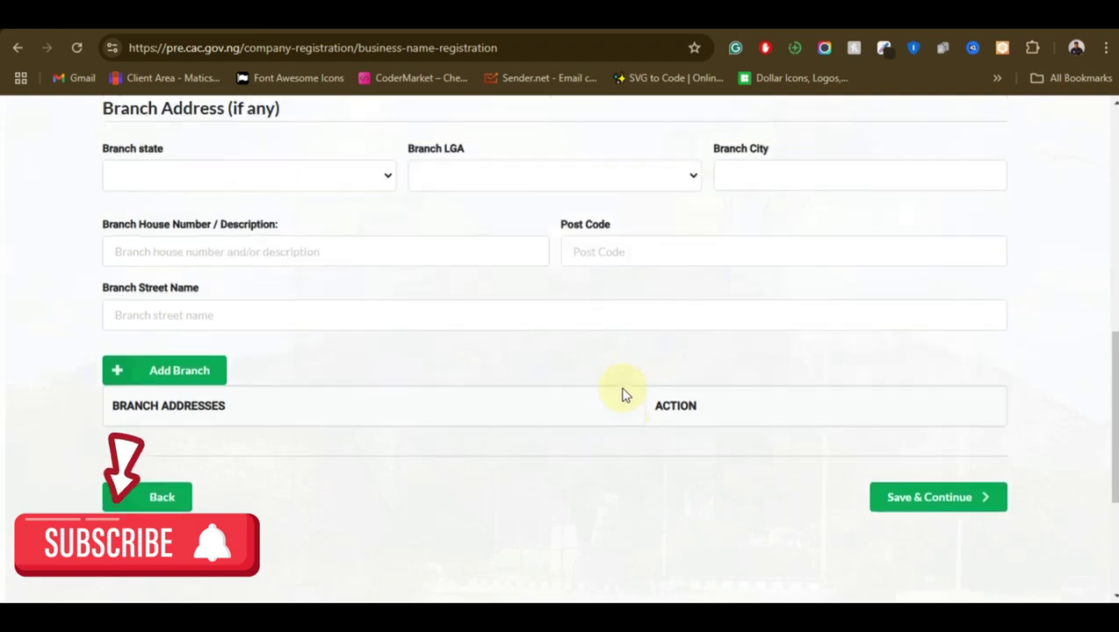
scroll(500, 342, "up", 3)
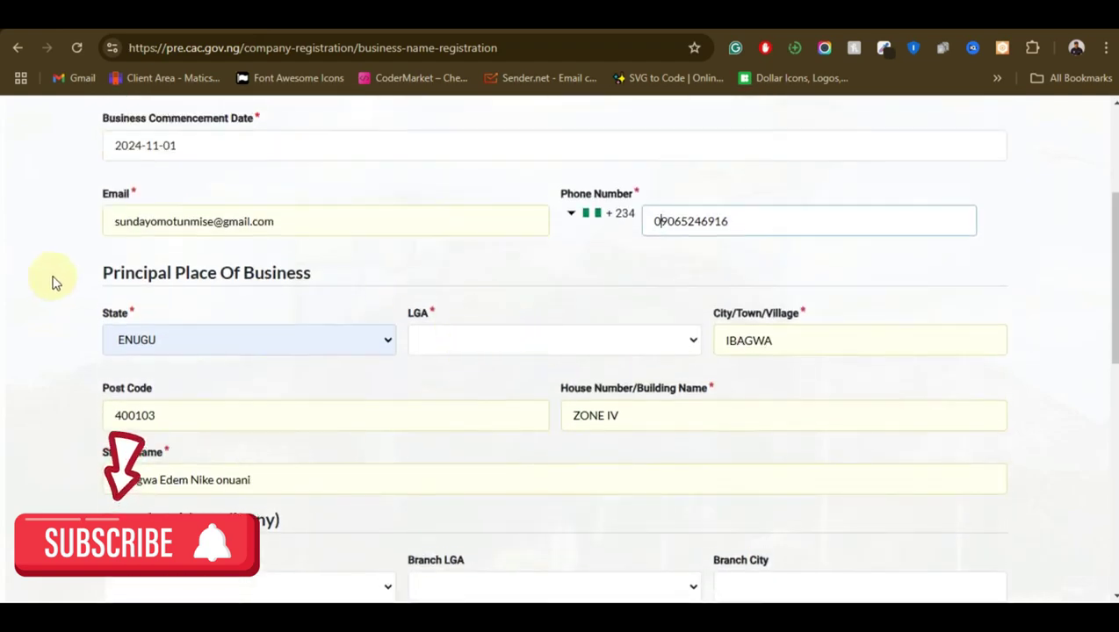
left_click(470, 349)
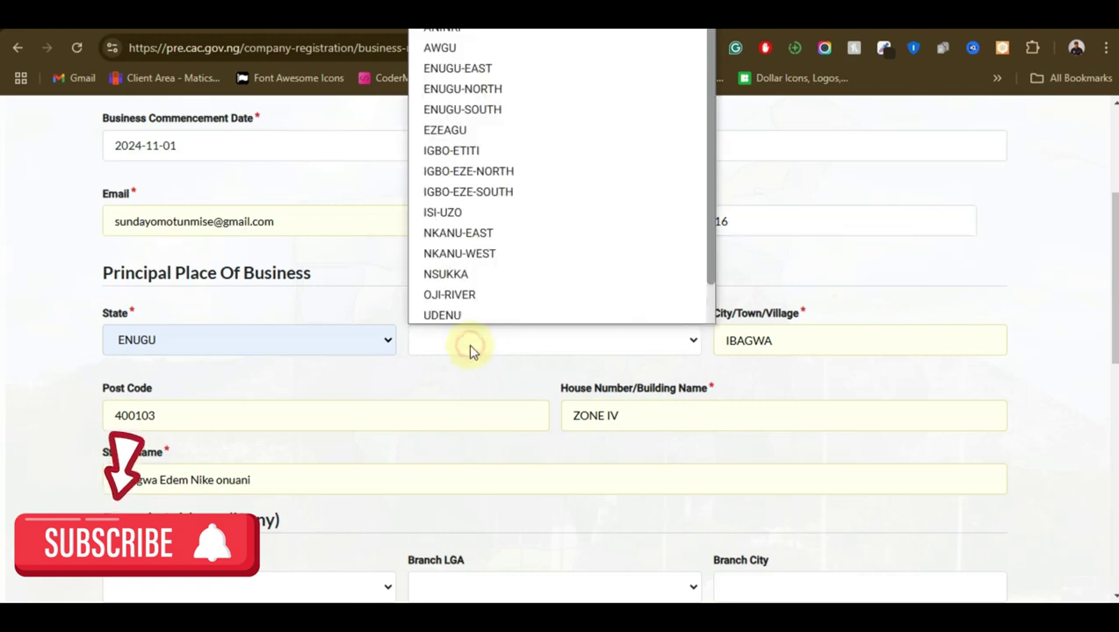
left_click(540, 70)
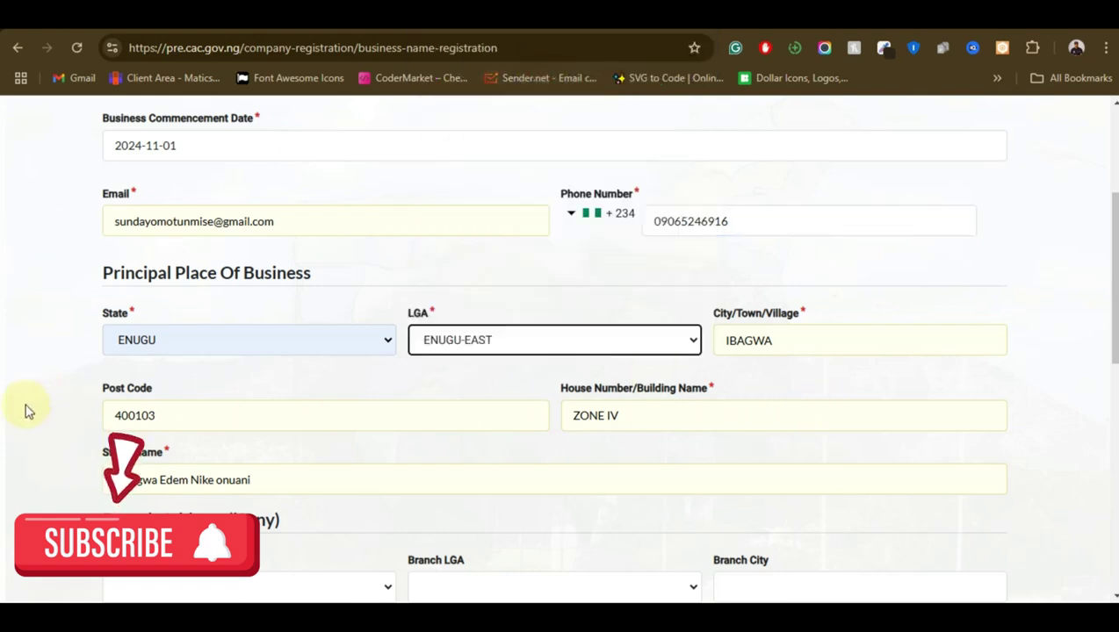
Review the entered business details, the principal place of business and the optional branch address section.
scroll(283, 471, "down", 1)
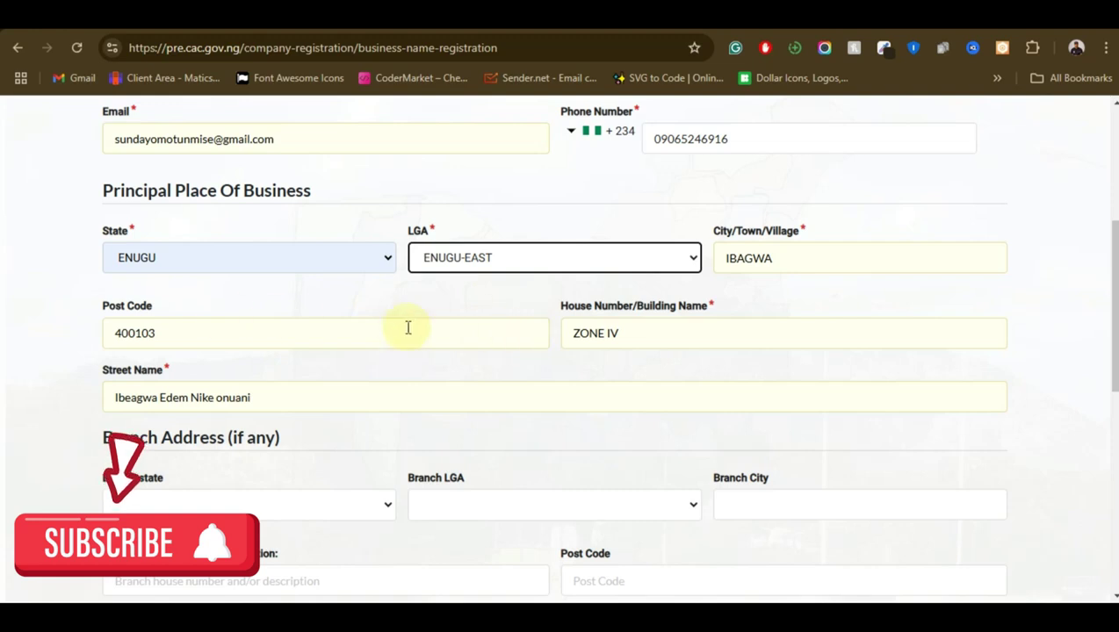
scroll(264, 352, "up", 1)
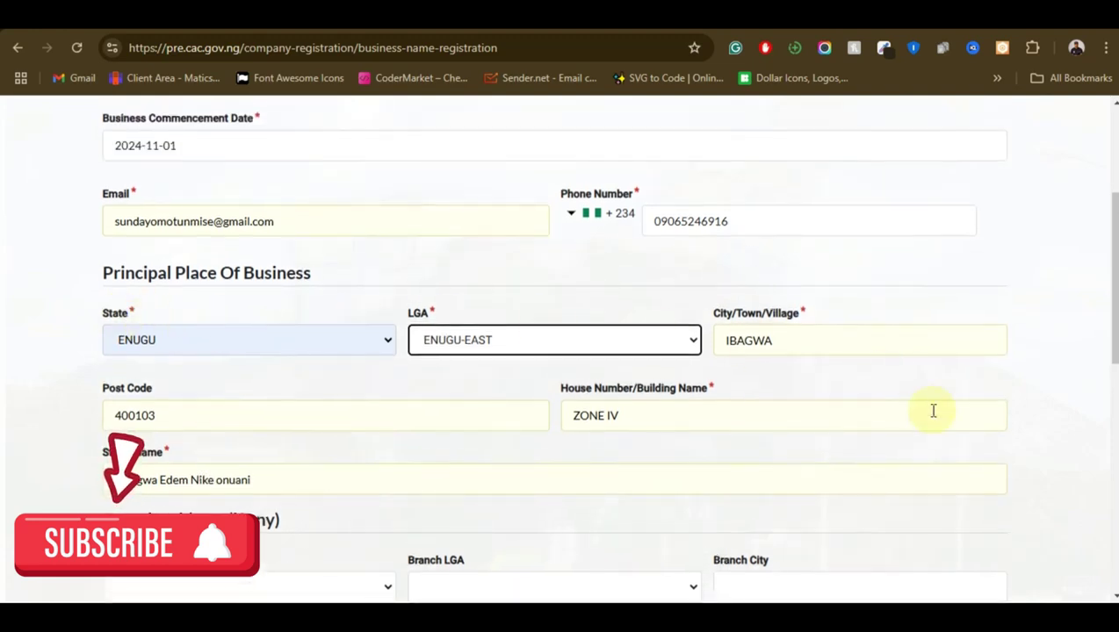
scroll(927, 417, "down", 2)
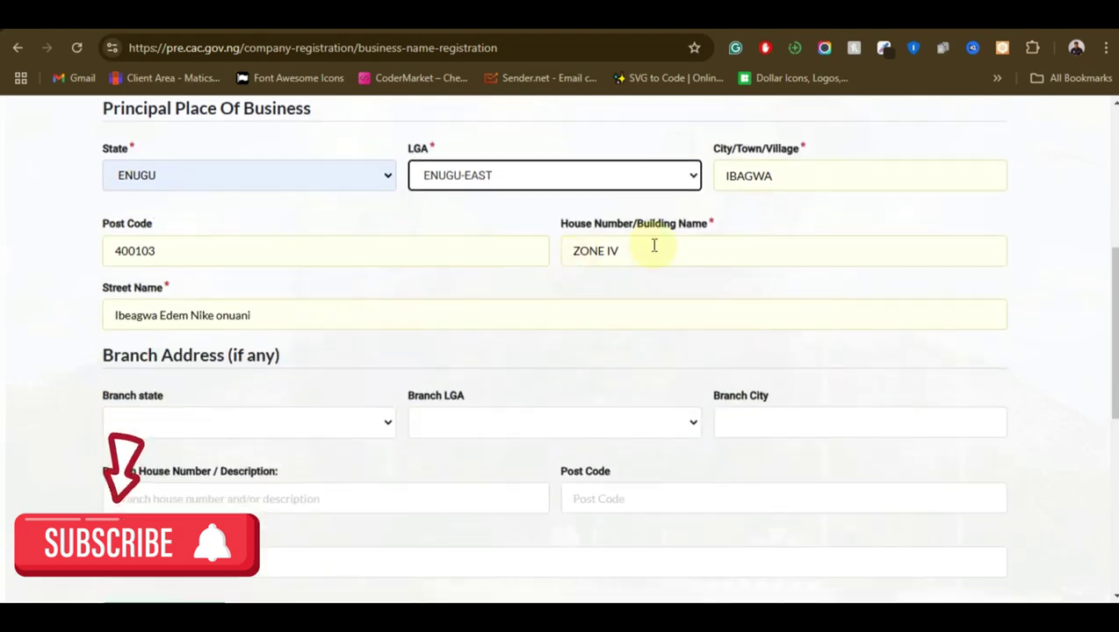
scroll(415, 366, "down", 1)
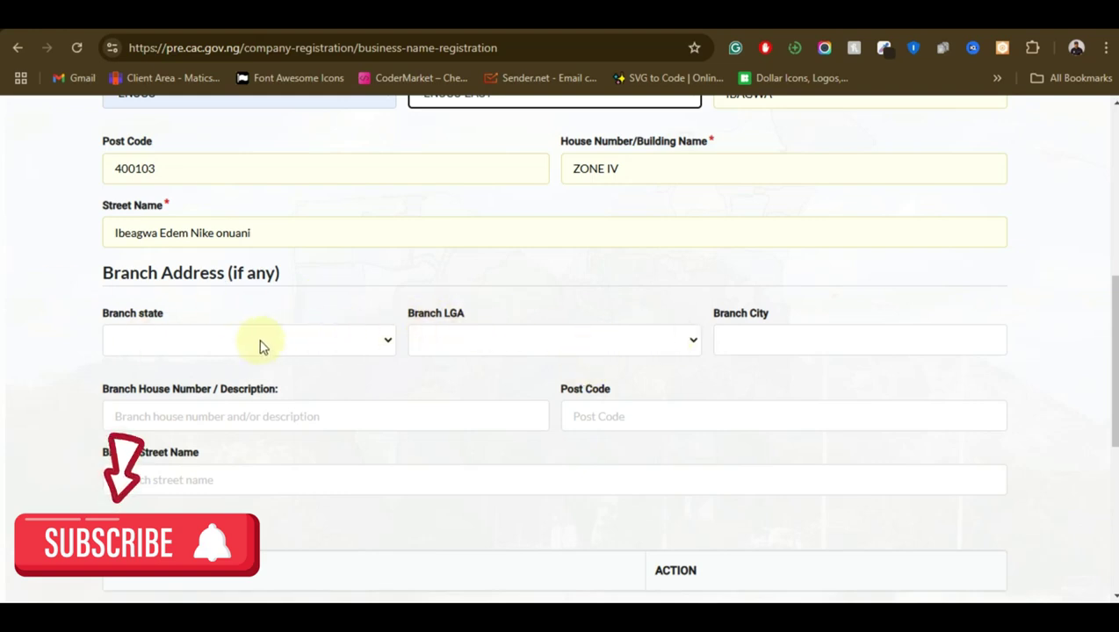
scroll(295, 518, "down", 2)
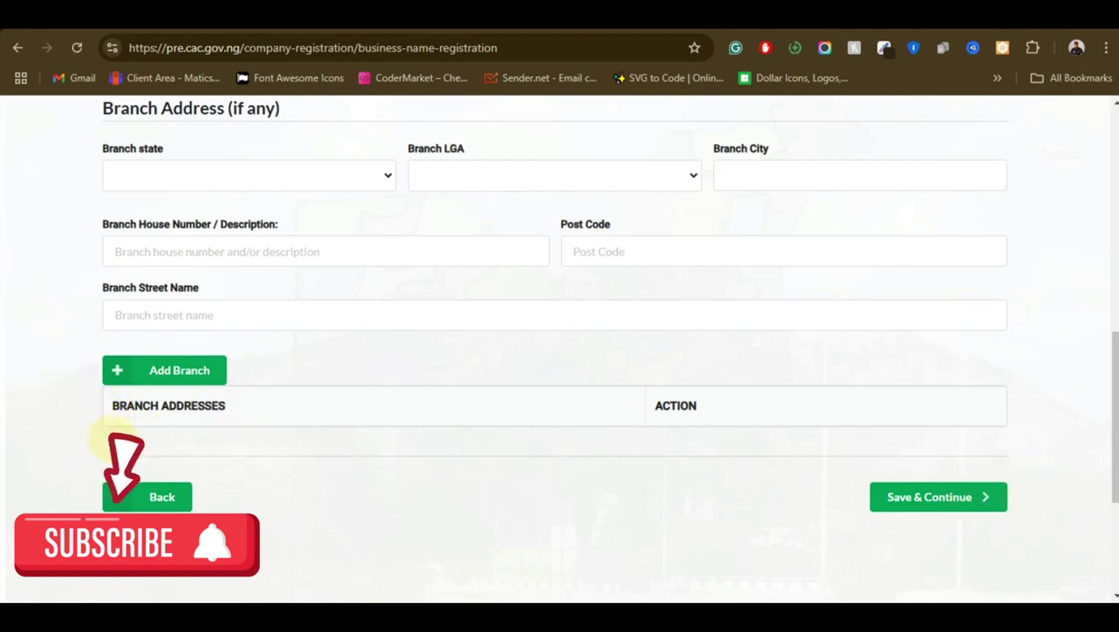
scroll(319, 404, "up", 4)
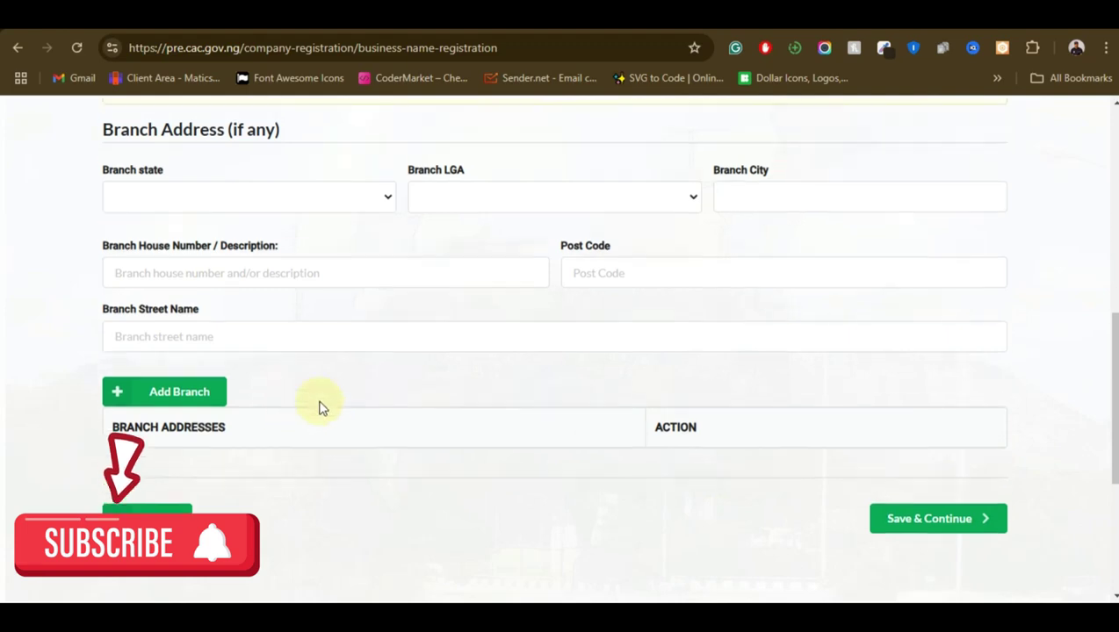
scroll(319, 405, "up", 4)
scroll(600, 380, "down", 3)
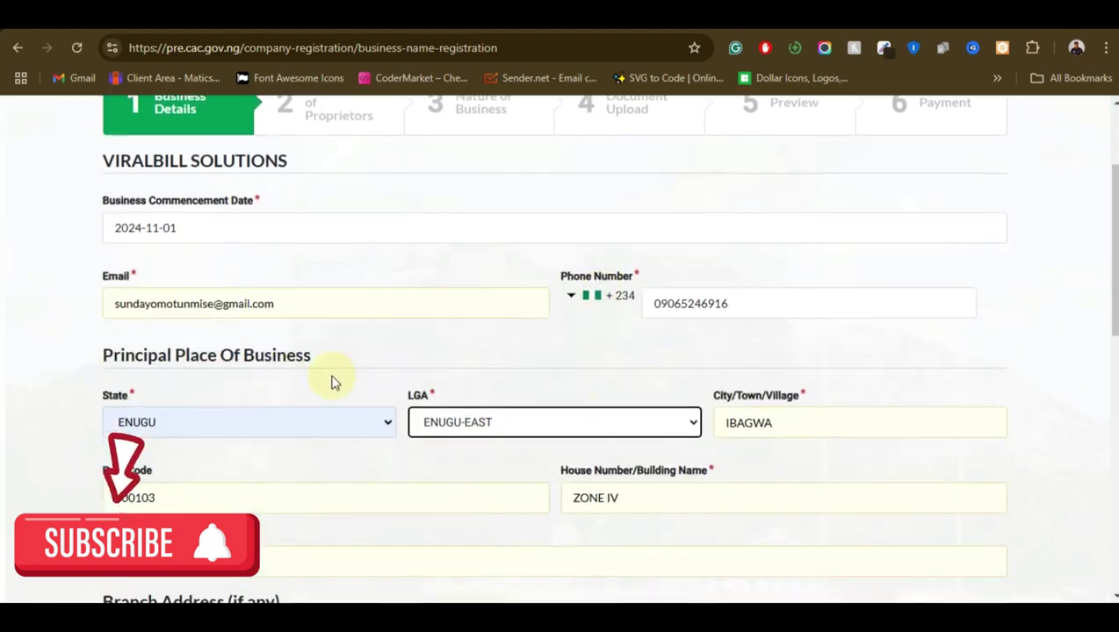
scroll(435, 369, "up", 2)
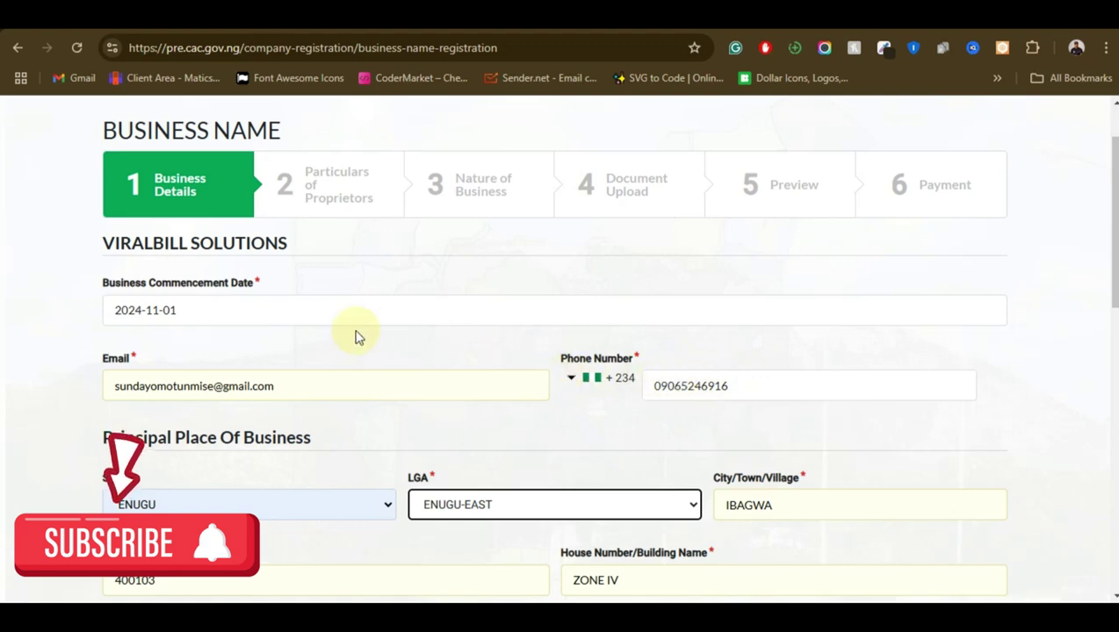
scroll(358, 337, "down", 8)
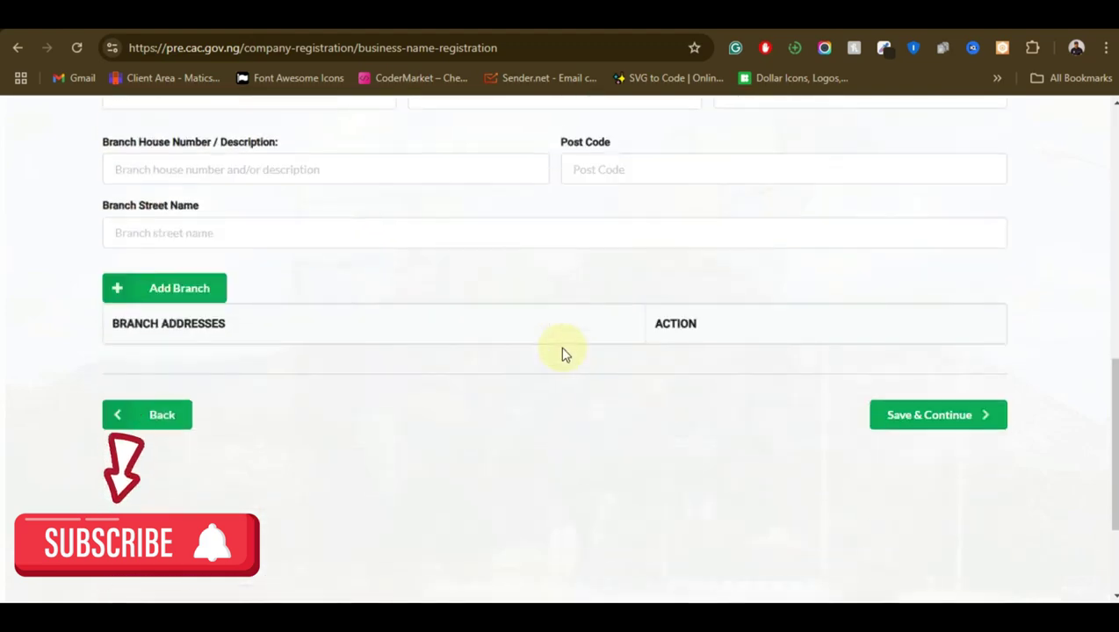
scroll(565, 354, "up", 5)
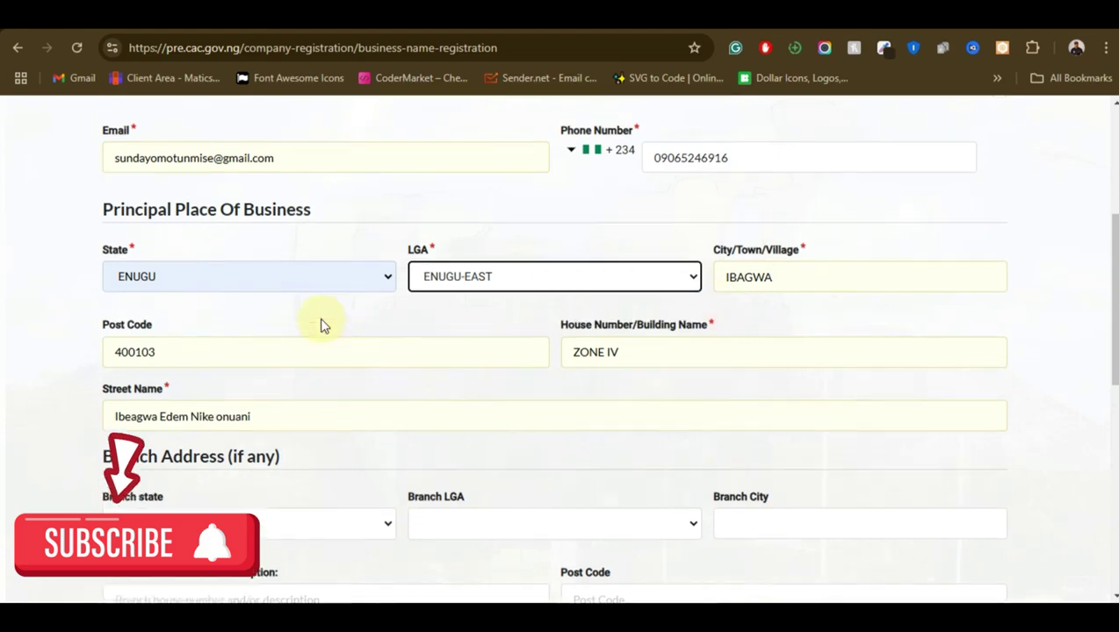
scroll(321, 326, "up", 1)
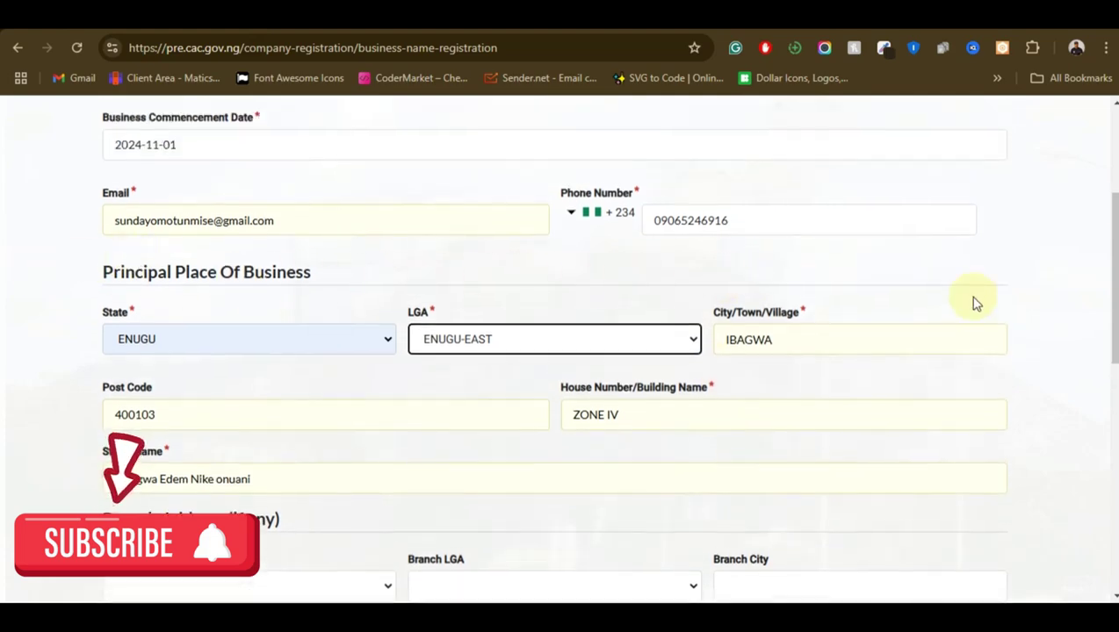
scroll(974, 302, "down", 5)
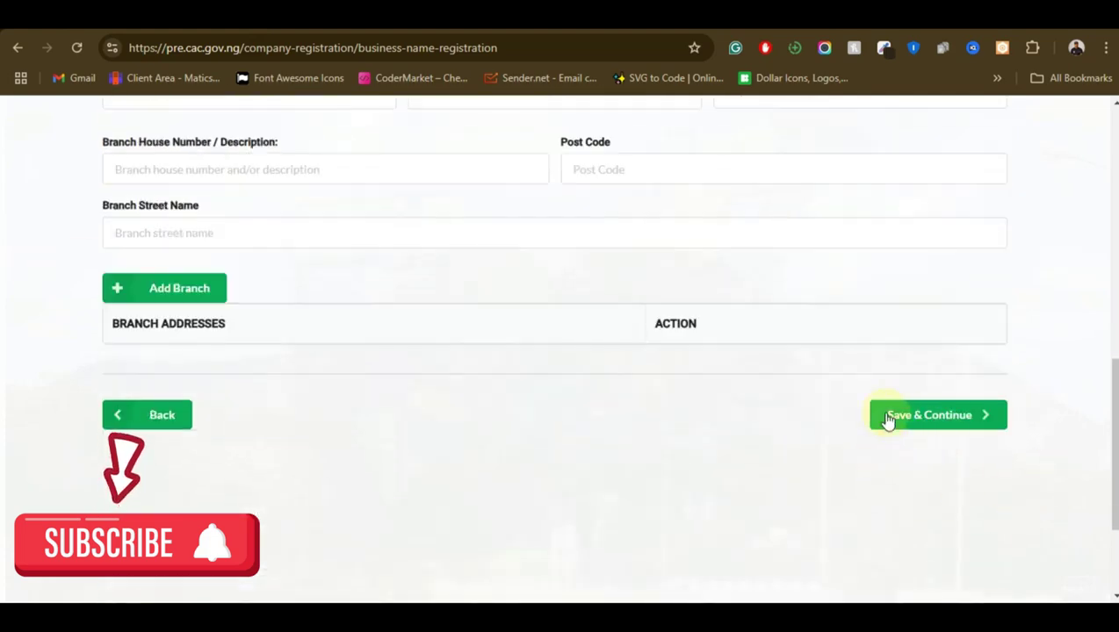
Save the business details to continue the registration, and accept saving the address in the browser.
left_click(888, 420)
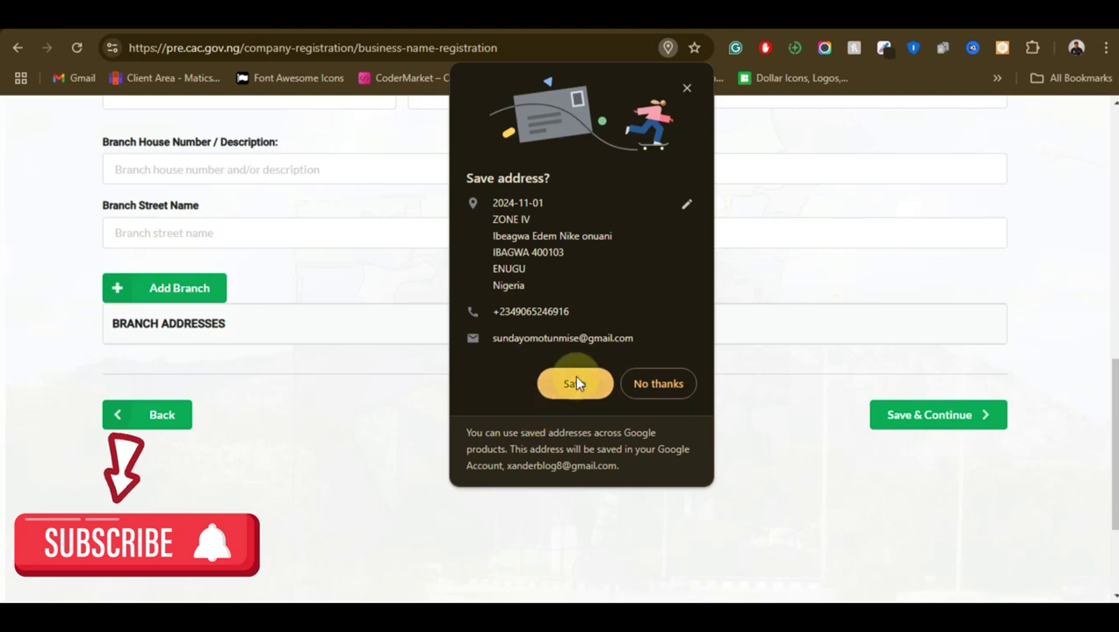
left_click(574, 381)
scroll(640, 408, "up", 7)
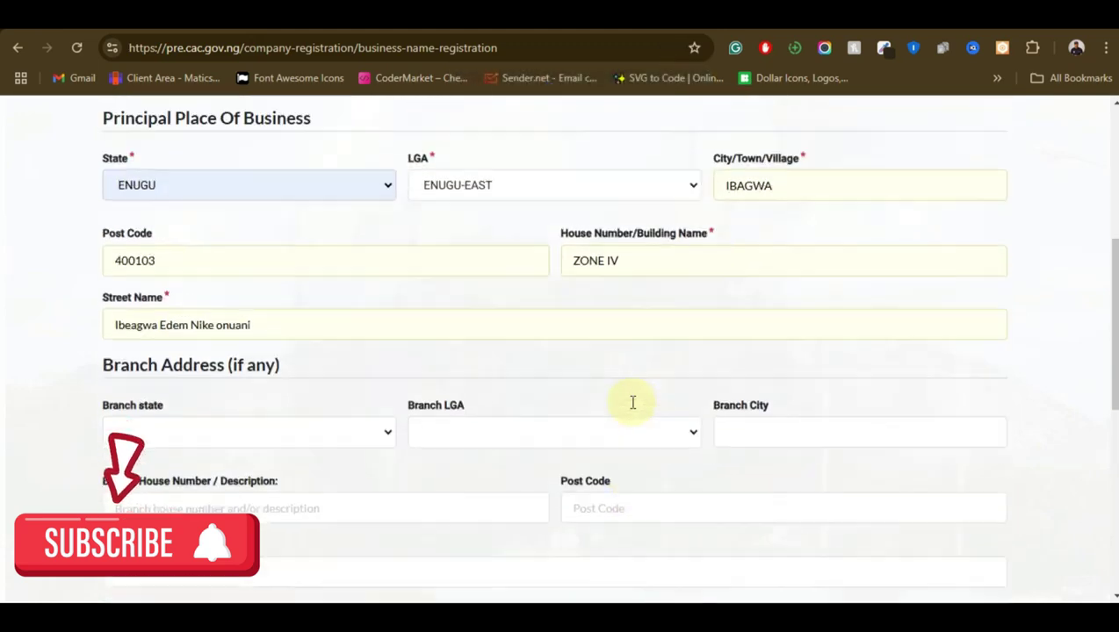
scroll(632, 402, "up", 2)
scroll(628, 404, "down", 10)
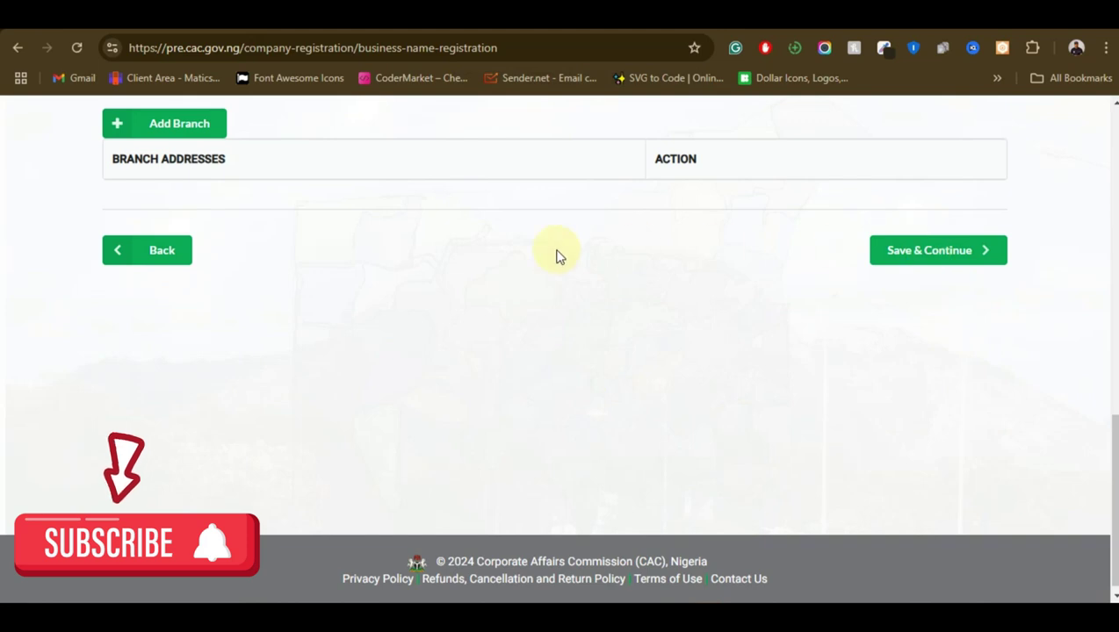
Review the listed proprietor's particulars and save them to continue to the nature of business stage.
scroll(441, 295, "up", 2)
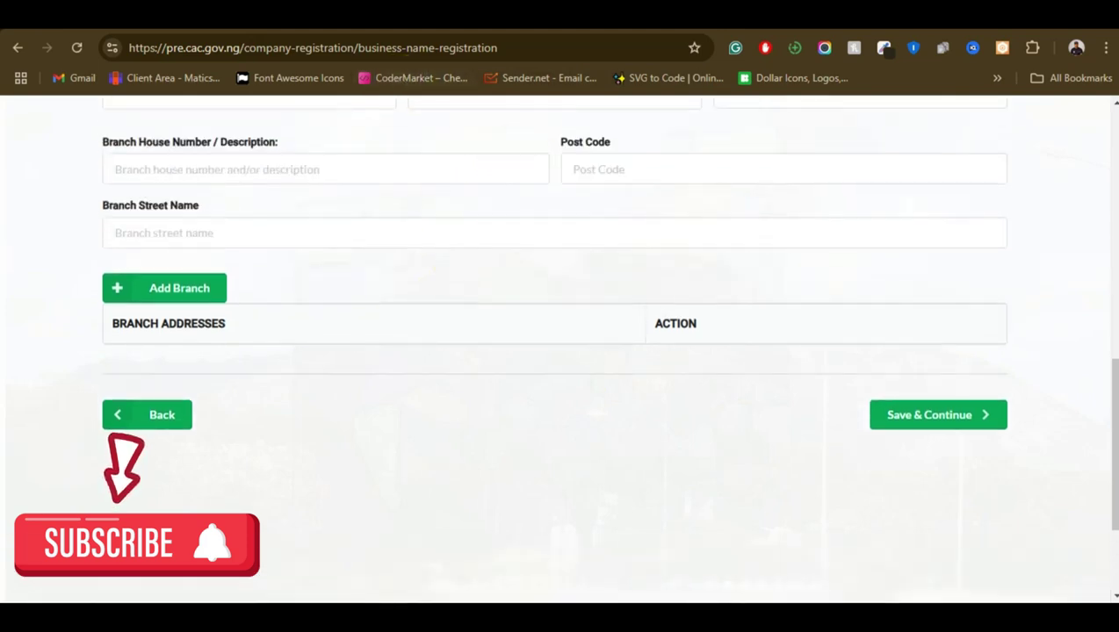
scroll(467, 341, "up", 10)
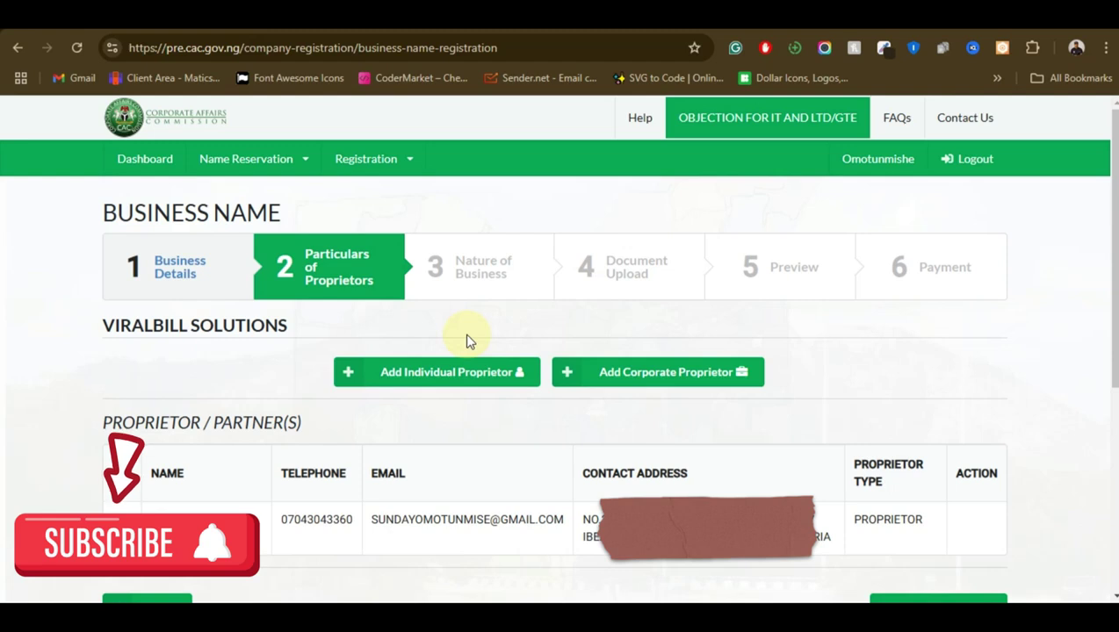
scroll(468, 340, "down", 1)
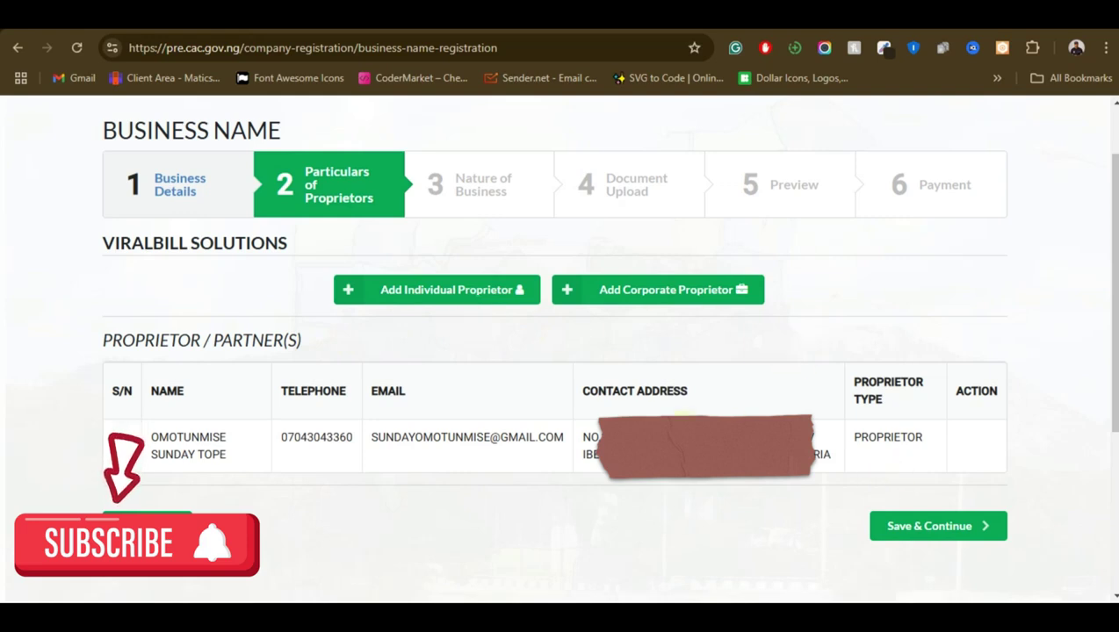
left_click(894, 533)
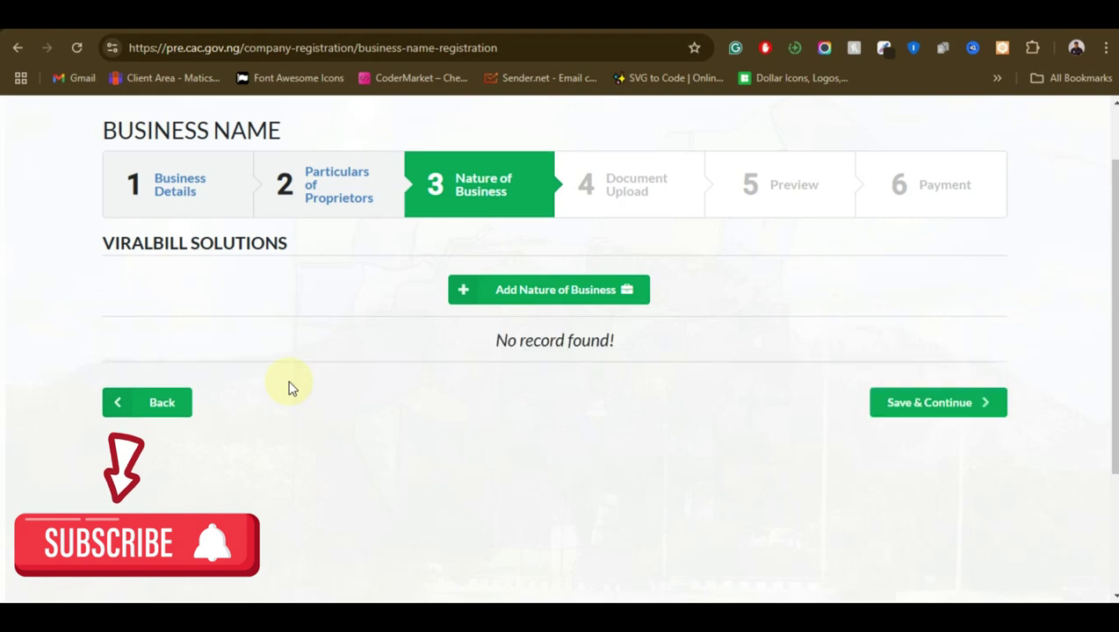
Add the nature of business as INFORMATION AND COMMUNICATION, TELECOMMUNICATIONS, with the description FINTEACH, and save it to continue.
left_click(508, 290)
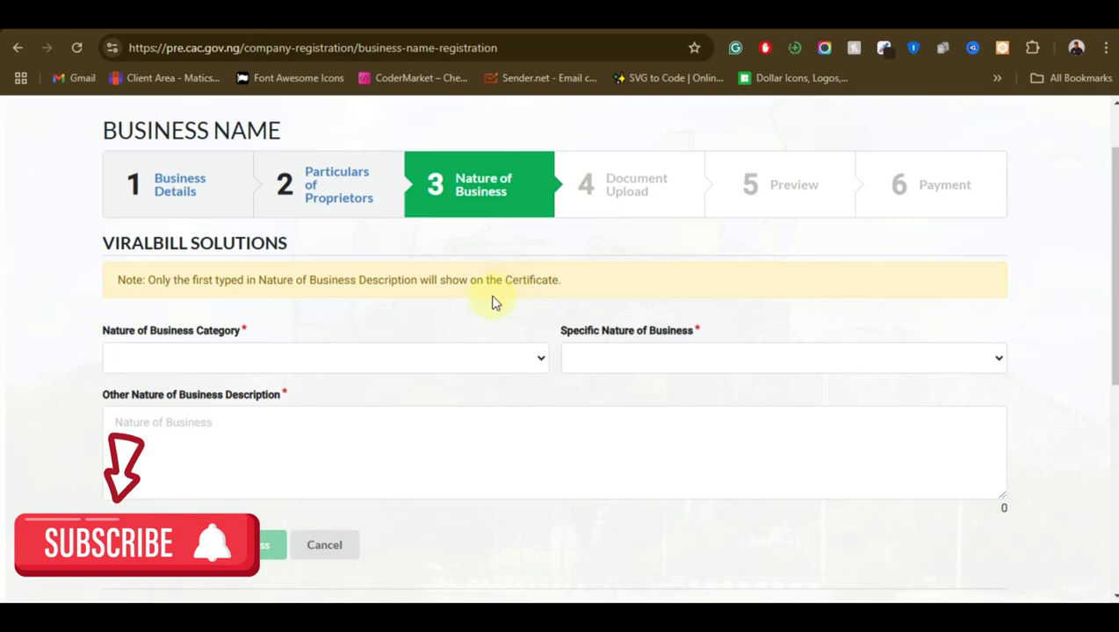
left_click(279, 359)
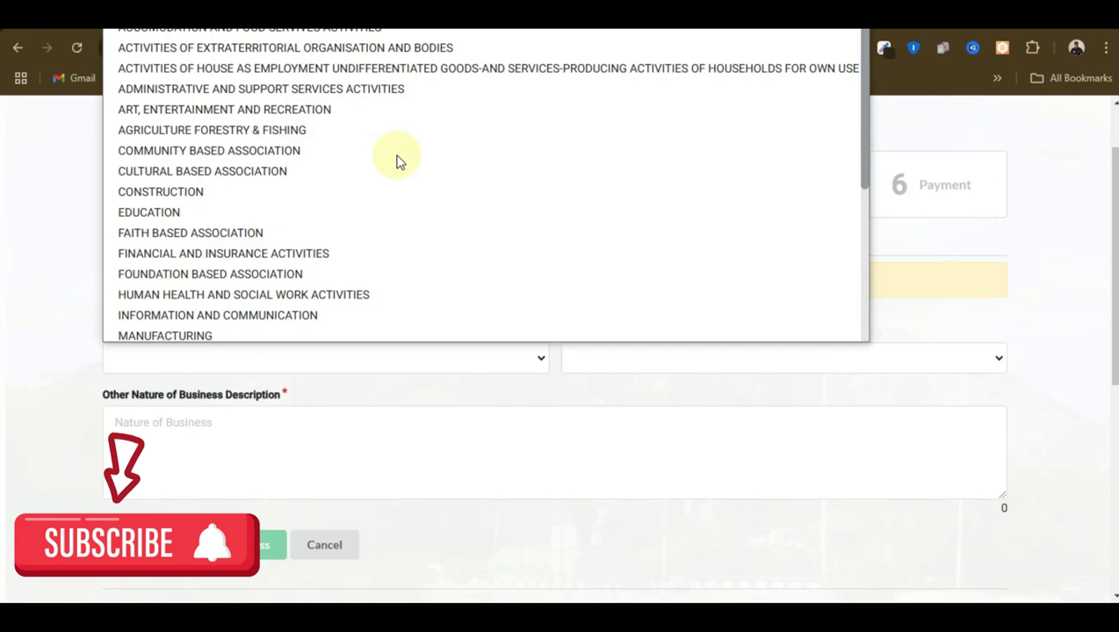
scroll(397, 160, "down", 5)
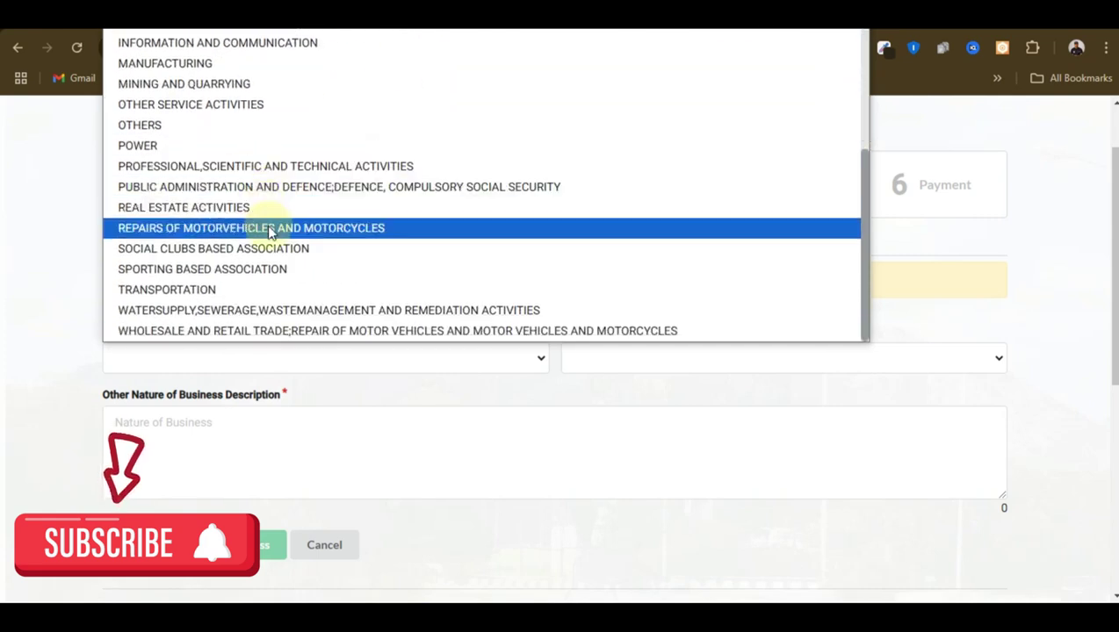
scroll(527, 101, "up", 1)
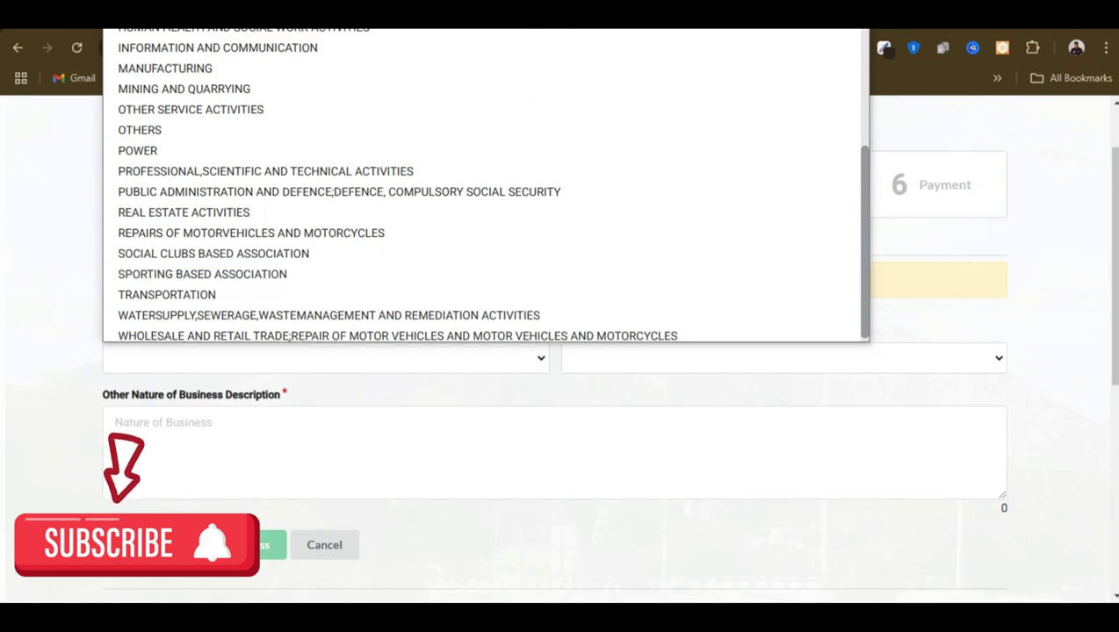
key("Escape")
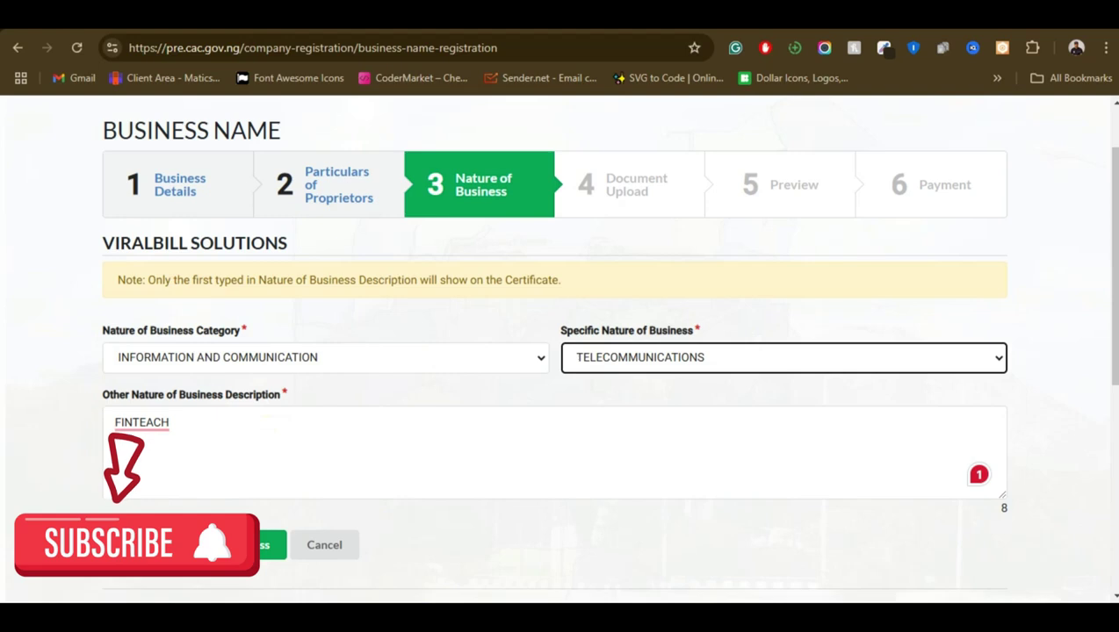
left_click(264, 544)
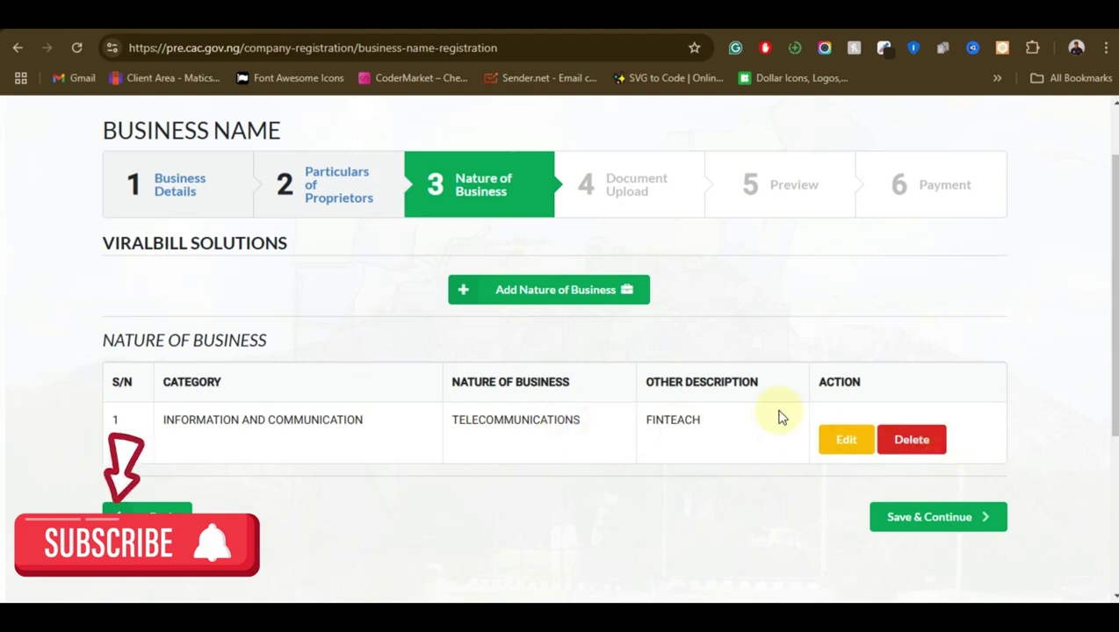
left_click(947, 518)
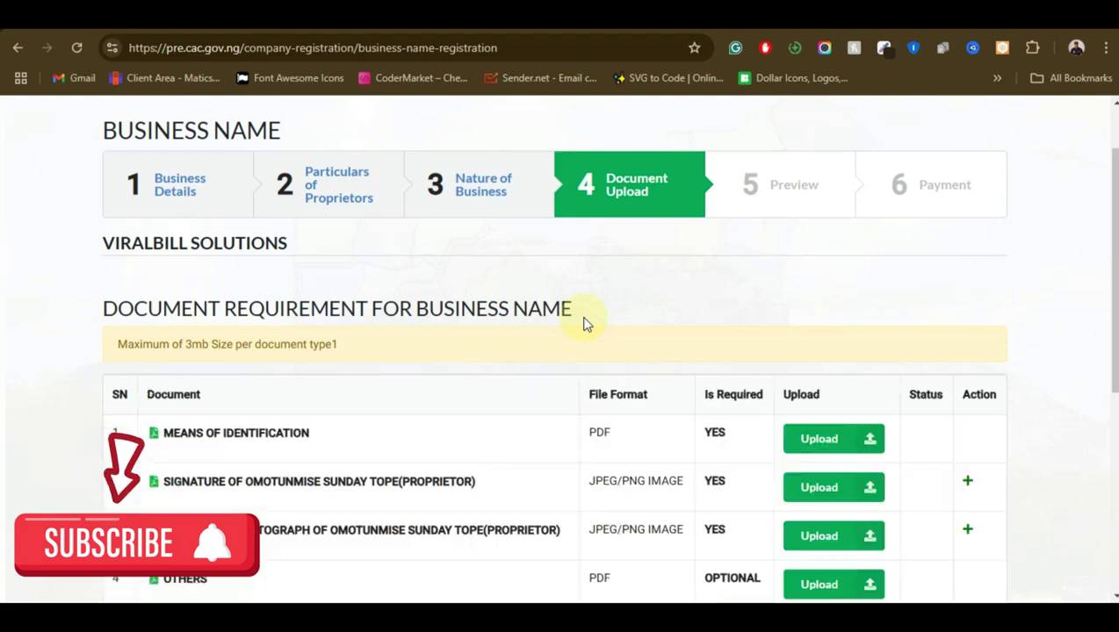
Examine the document requirements for the business name, including the accepted file formats, size limit and which documents are required.
scroll(592, 324, "down", 3)
scroll(615, 324, "up", 1)
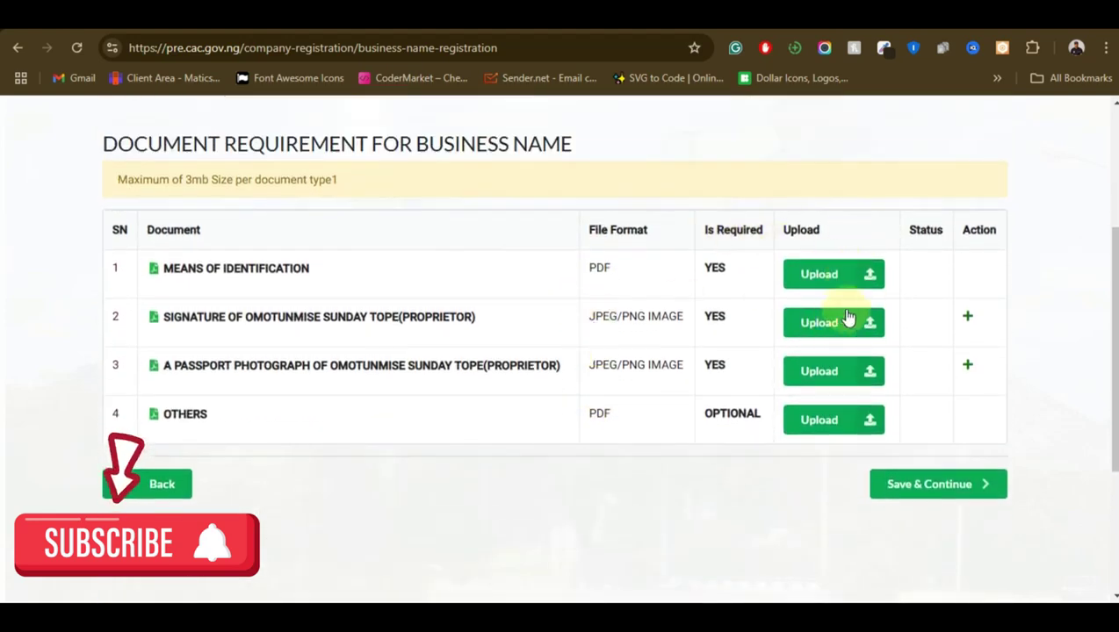
scroll(259, 316, "up", 1)
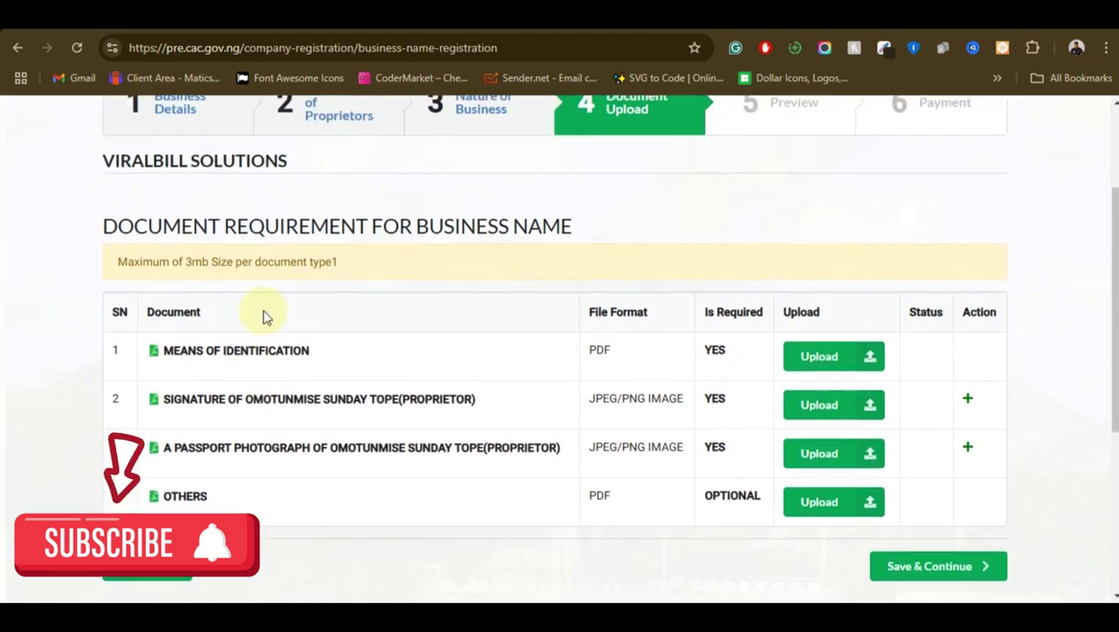
scroll(659, 289, "up", 2)
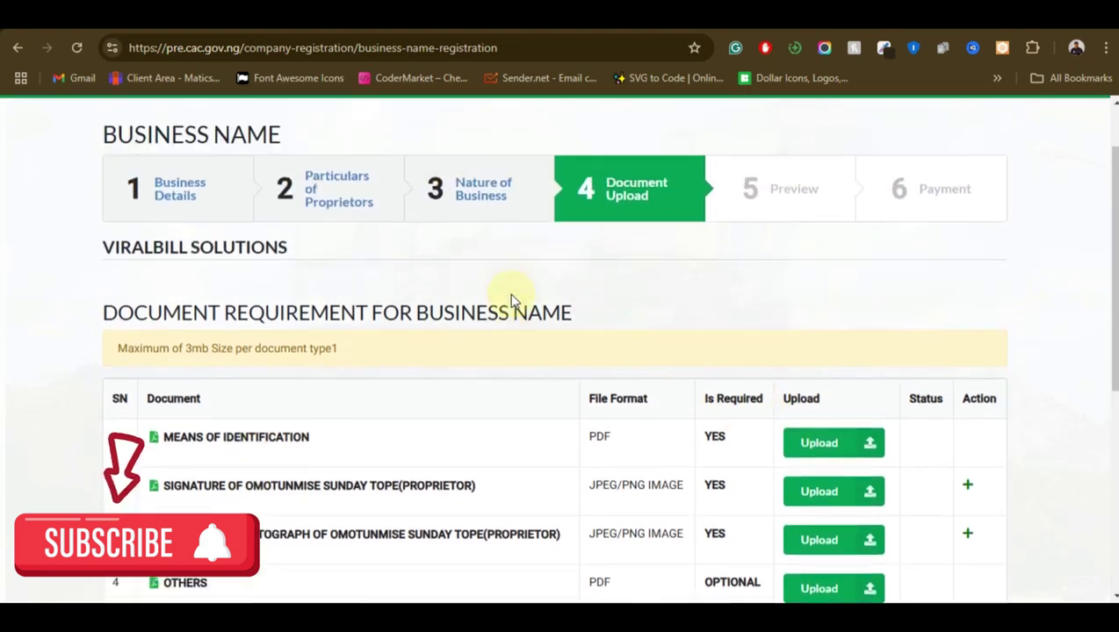
scroll(310, 370, "down", 3)
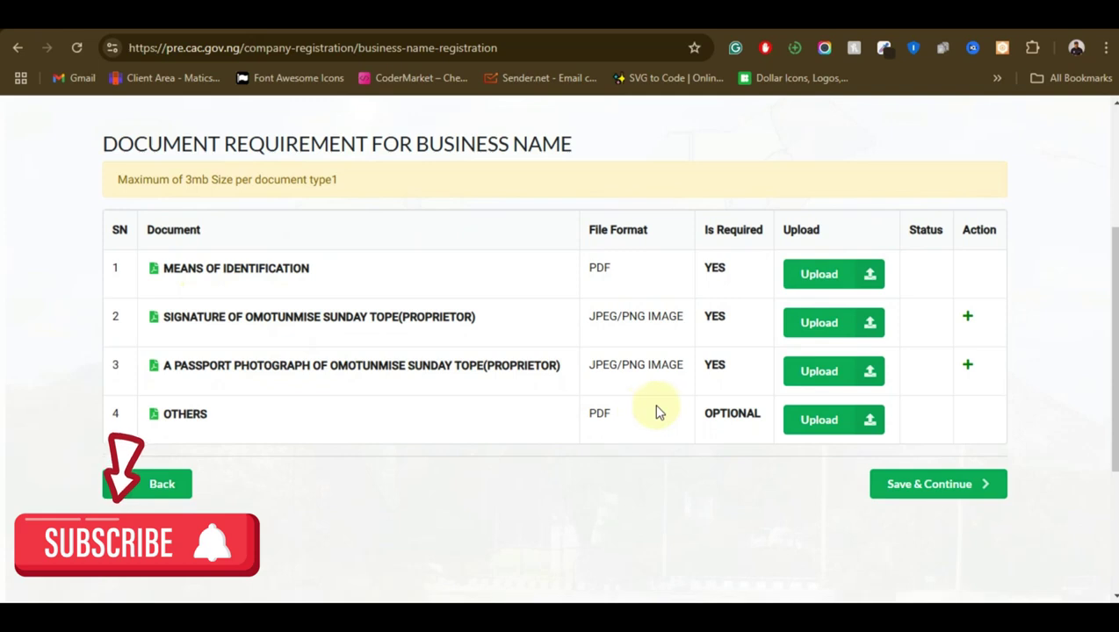
scroll(237, 350, "up", 1)
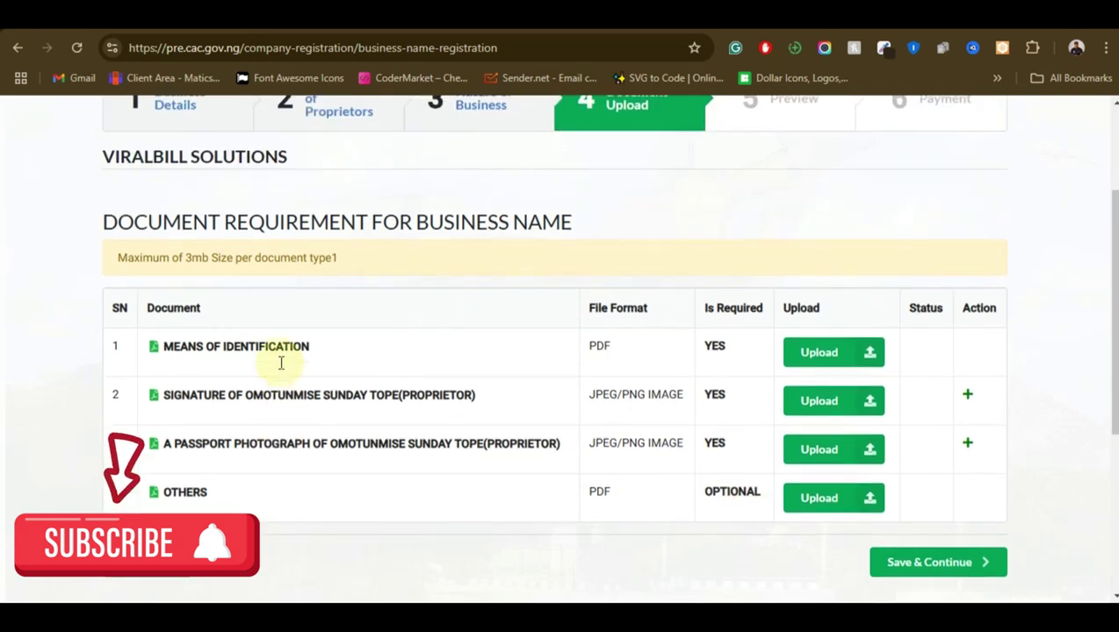
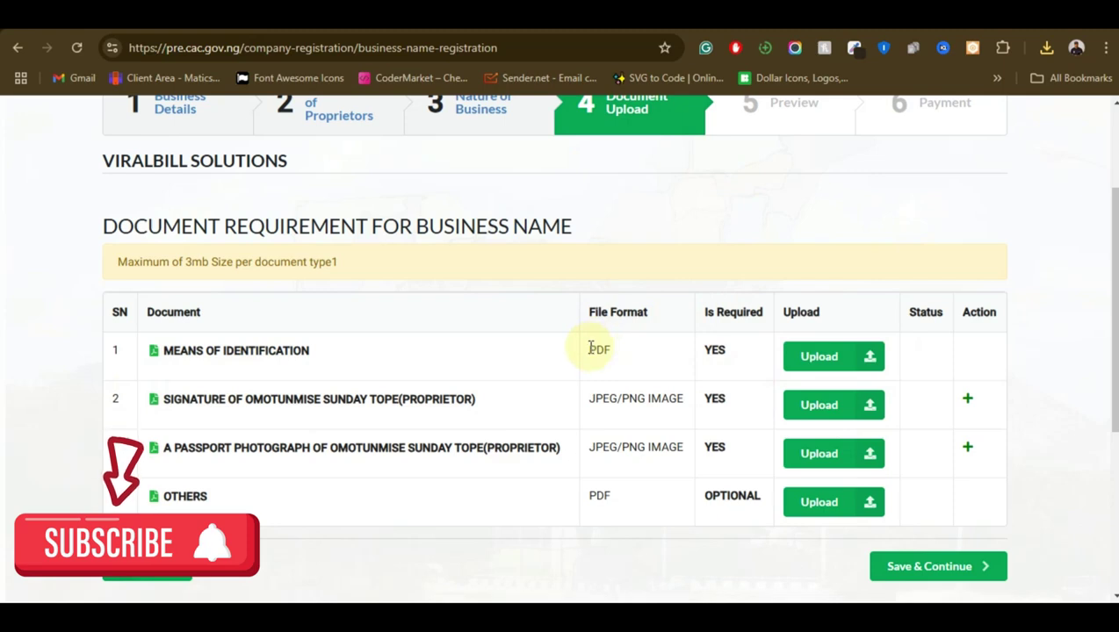
Upload the NIN PDF from the CAC DOC folder as the means of identification.
double_click(590, 349)
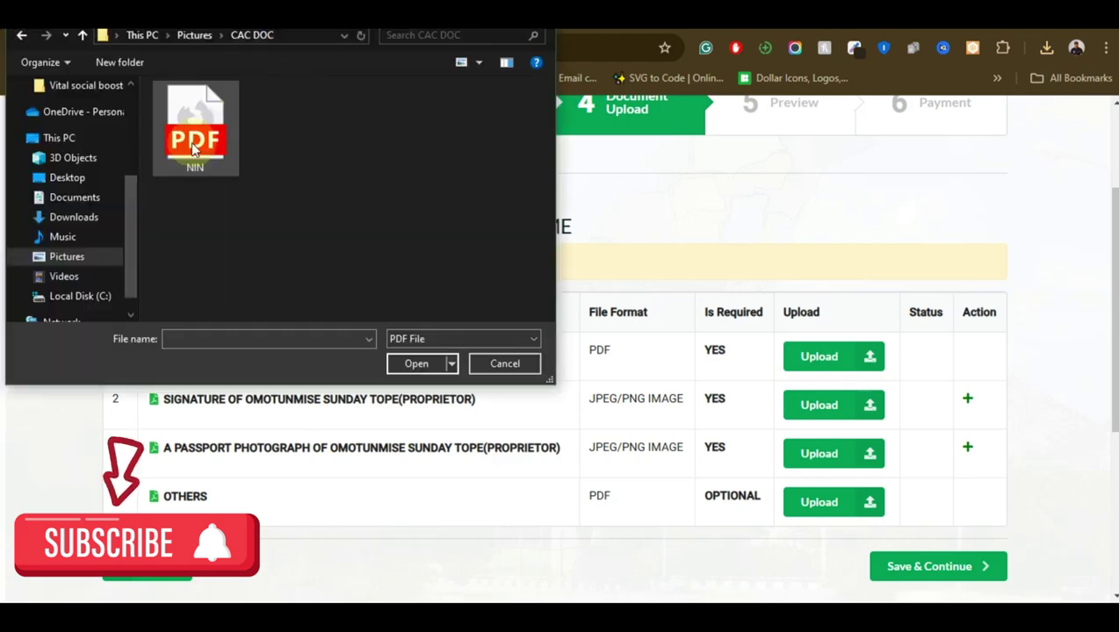
left_click(195, 128)
left_click(422, 364)
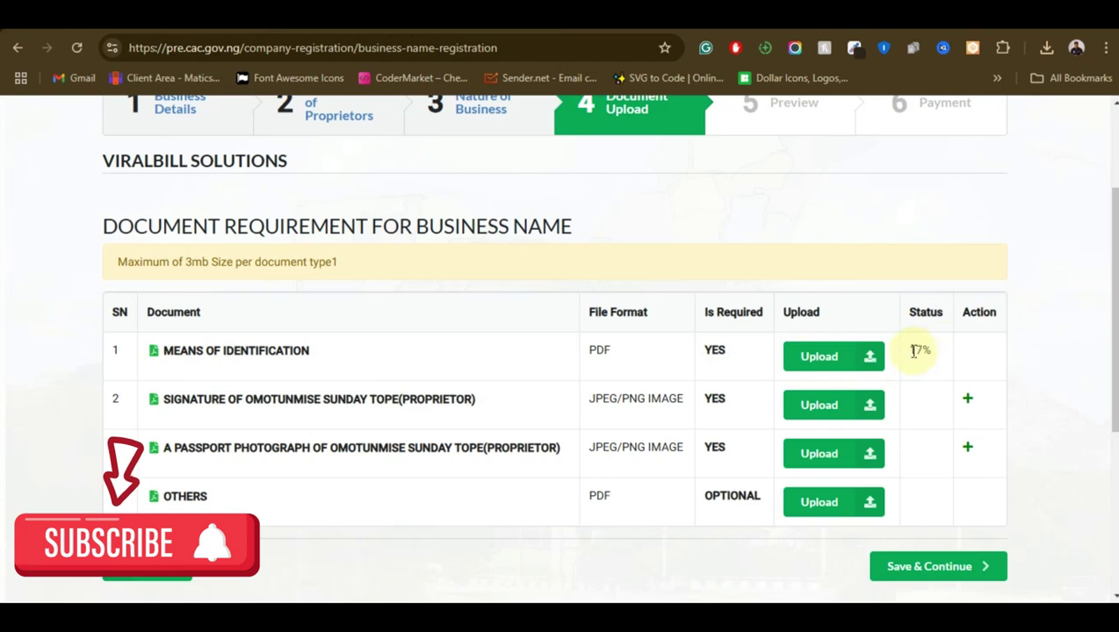
left_click(811, 400)
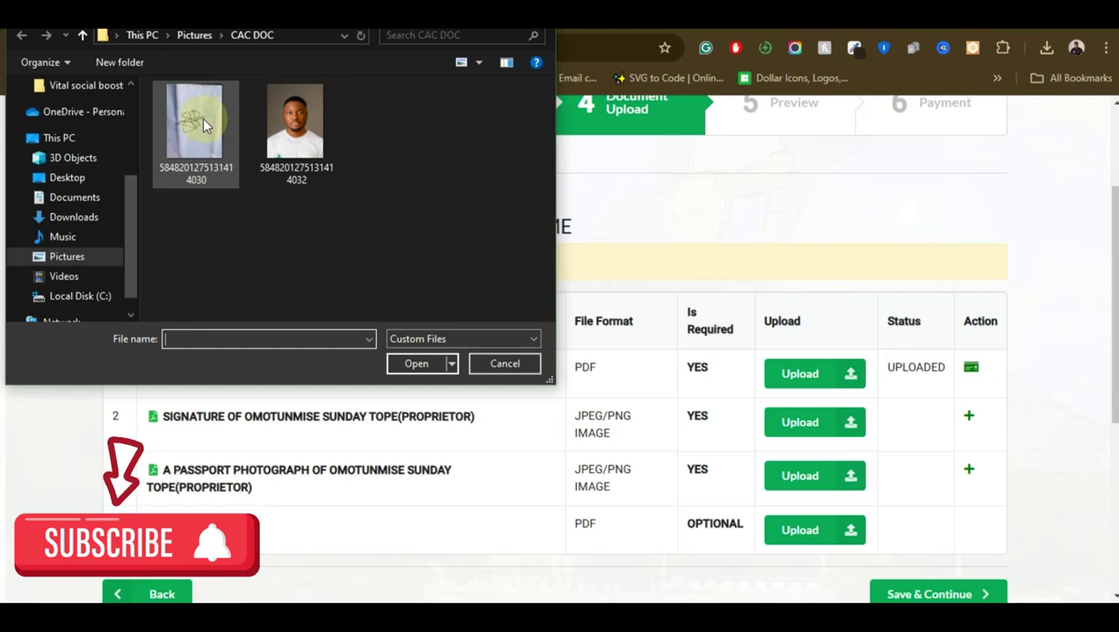
left_click(203, 123)
left_click(410, 362)
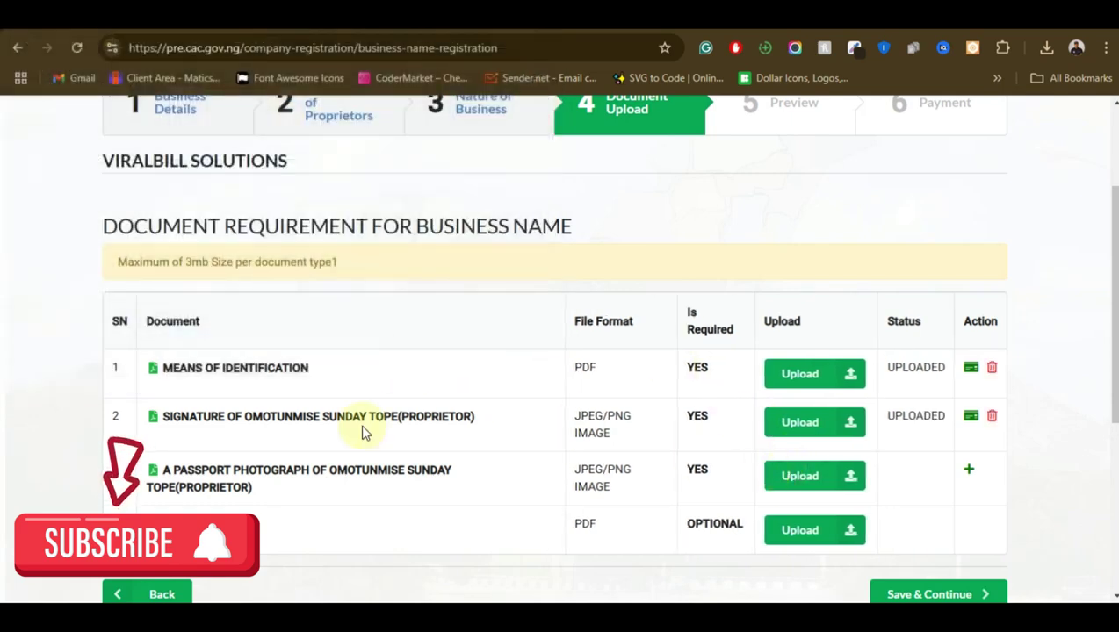
left_click(804, 478)
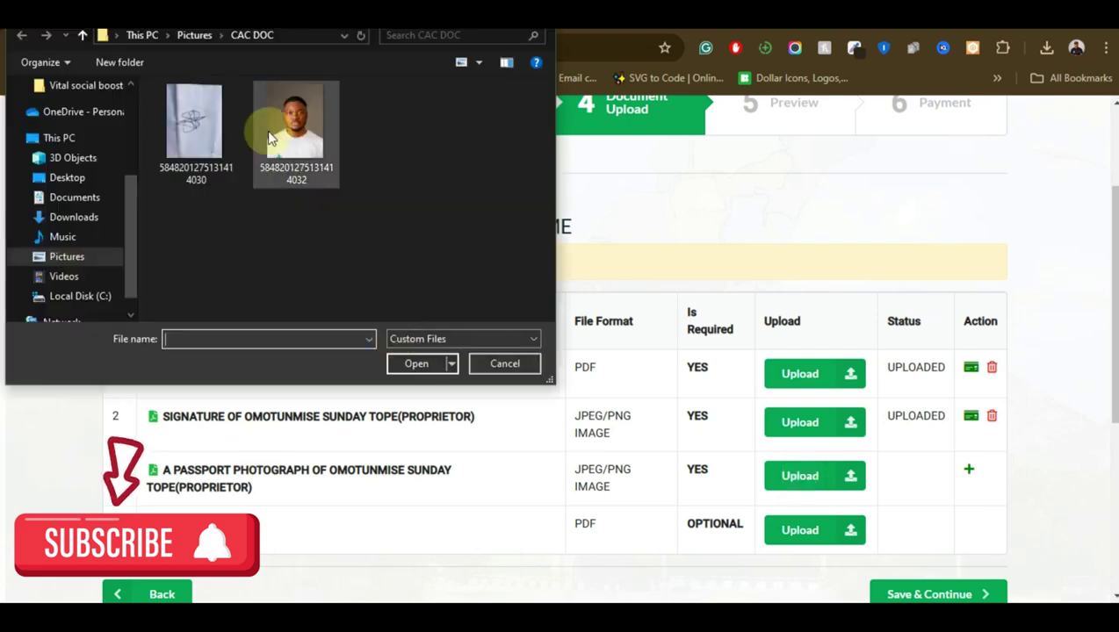
left_click(296, 130)
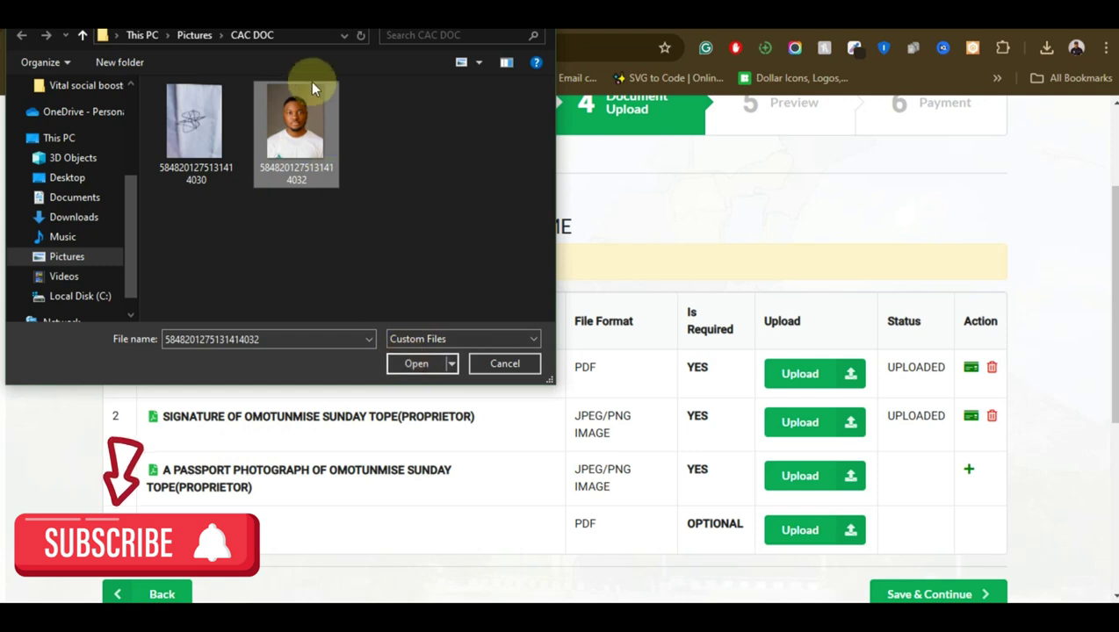
left_click(411, 366)
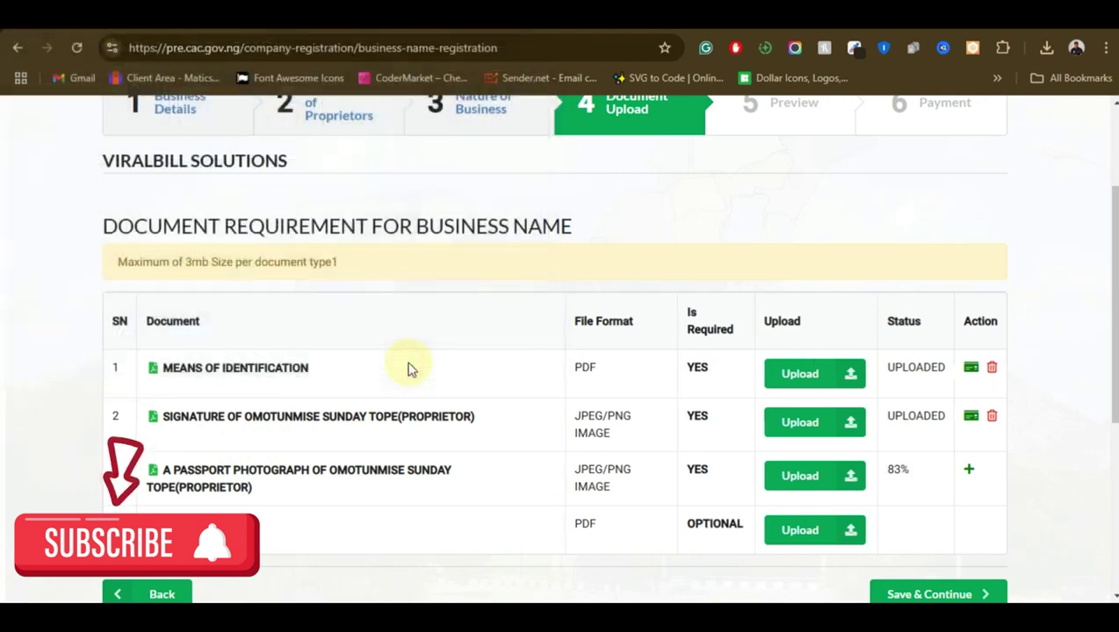
scroll(813, 360, "down", 1)
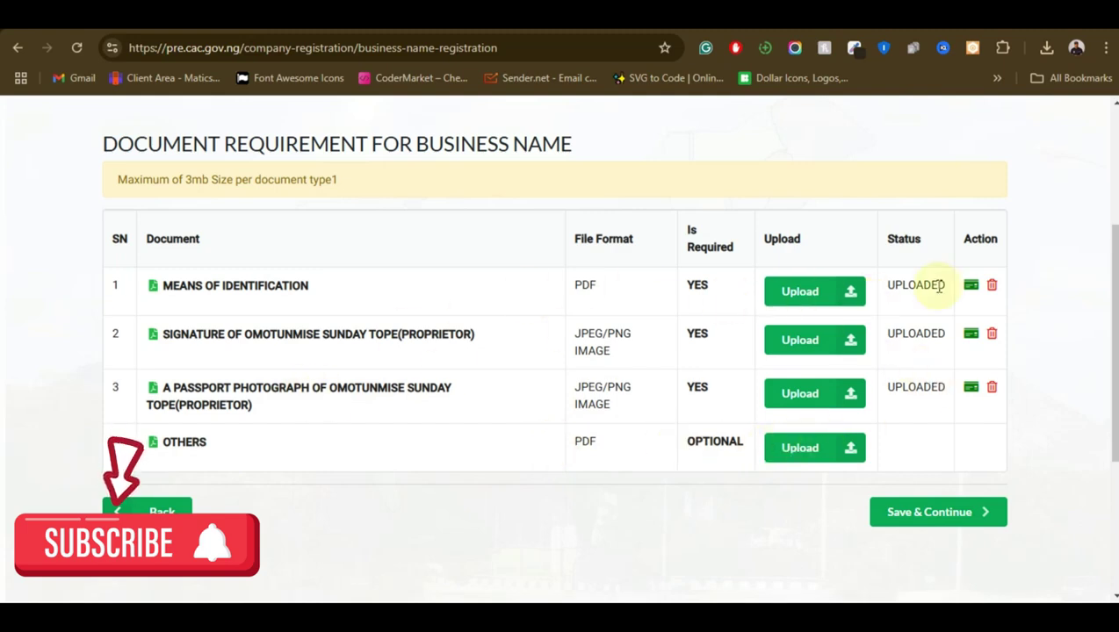
left_click(897, 516)
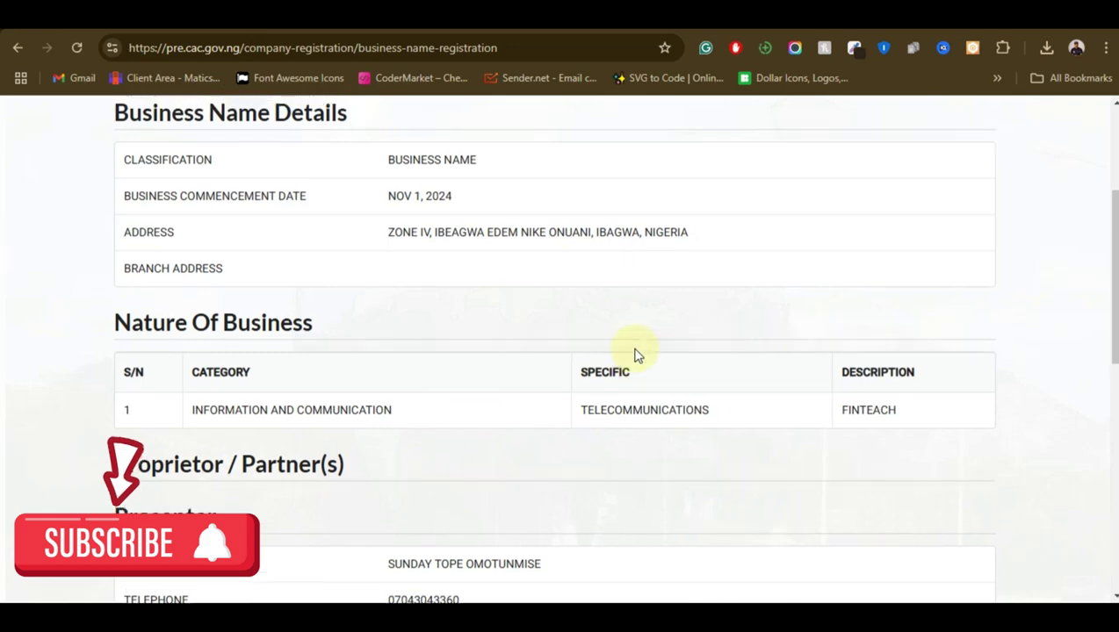
Review the registration preview, checking the business name details, nature of business, proprietor and presenter sections.
scroll(668, 307, "up", 3)
scroll(351, 417, "down", 2)
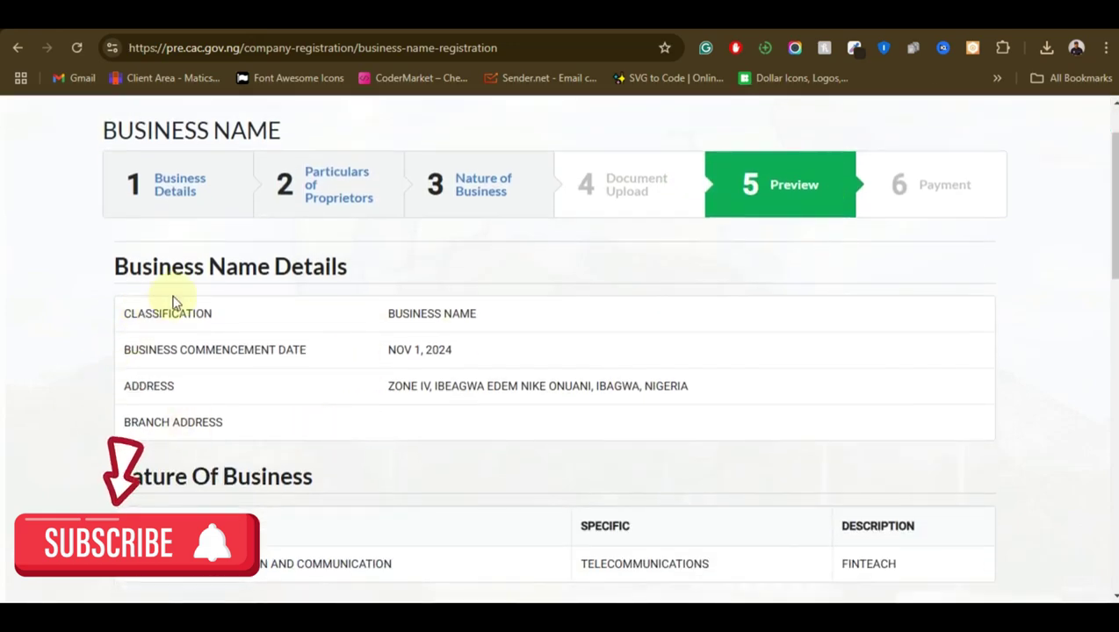
scroll(439, 303, "down", 7)
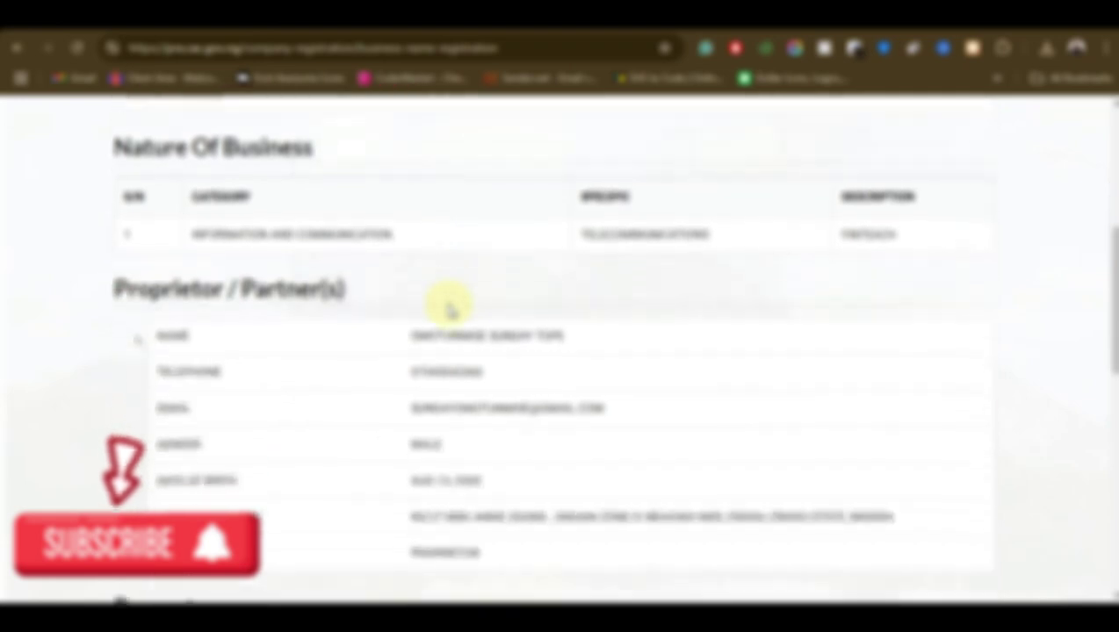
scroll(450, 307, "down", 5)
scroll(448, 304, "up", 2)
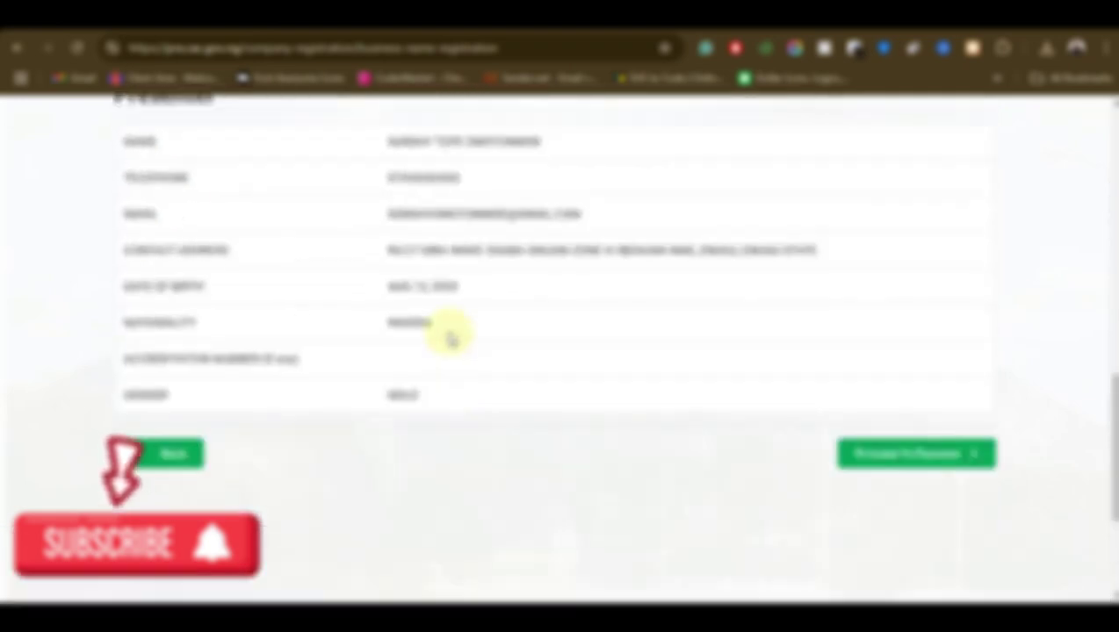
scroll(426, 409, "up", 8)
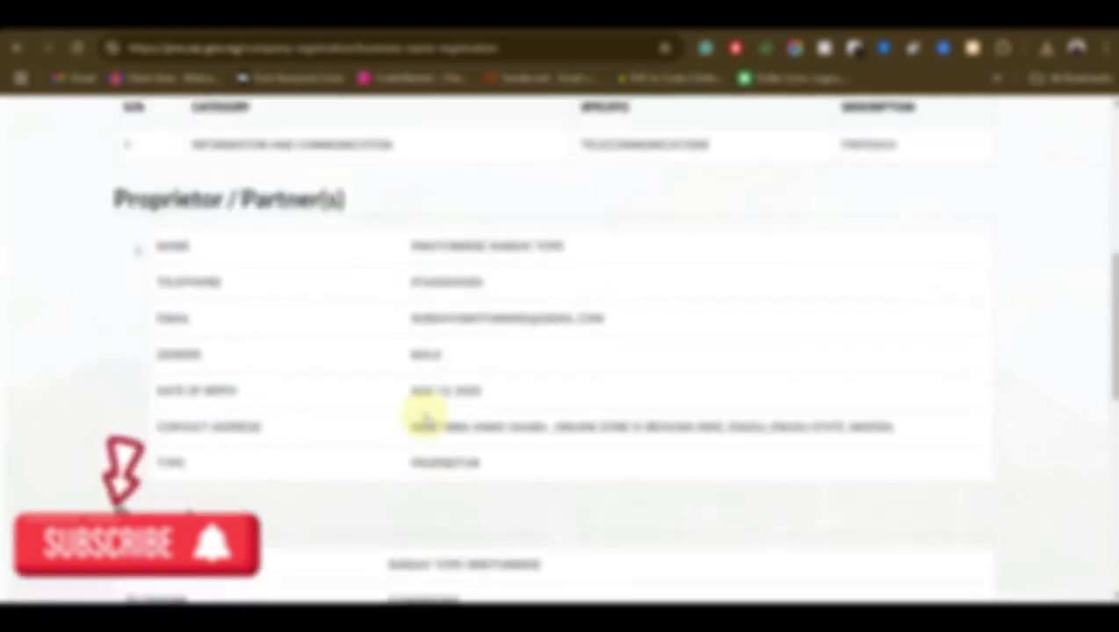
scroll(425, 422, "up", 2)
scroll(426, 422, "down", 7)
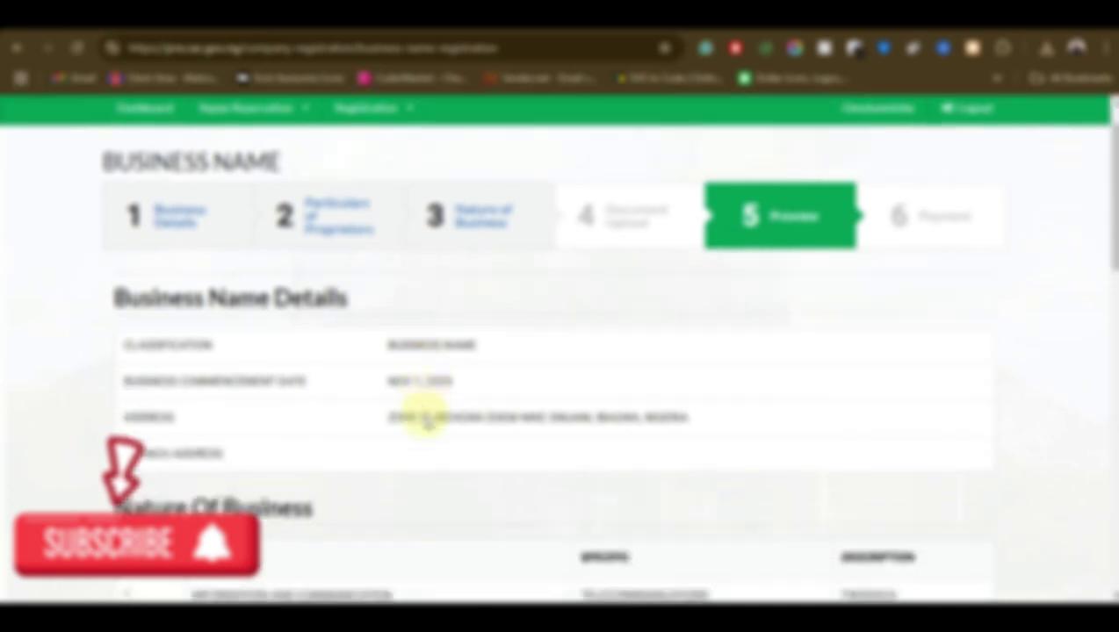
scroll(474, 409, "down", 5)
scroll(470, 407, "up", 4)
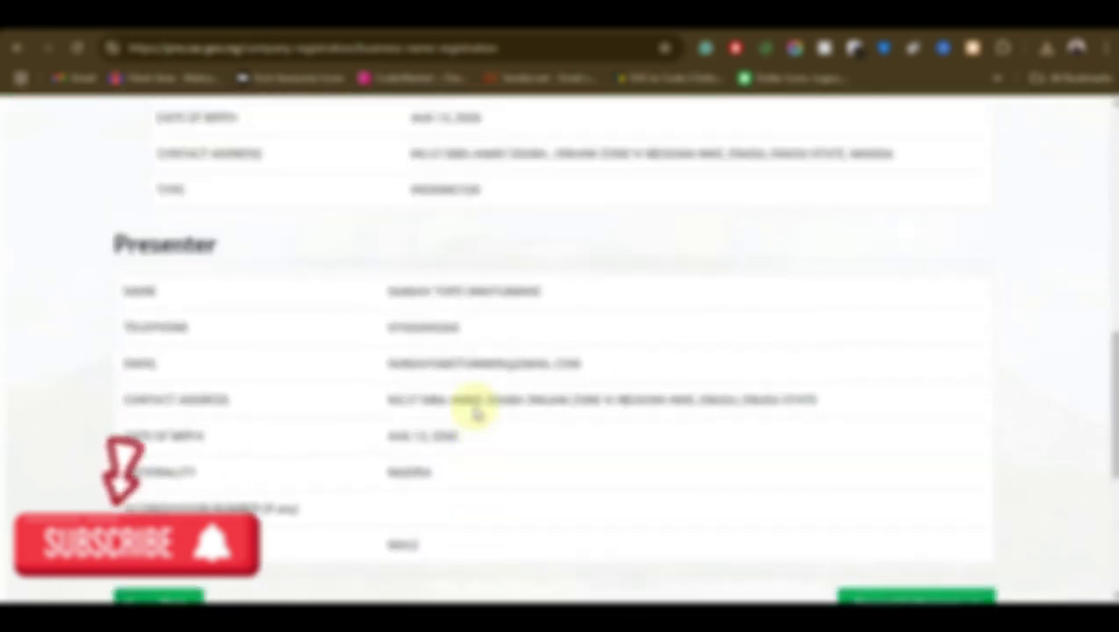
scroll(459, 406, "up", 4)
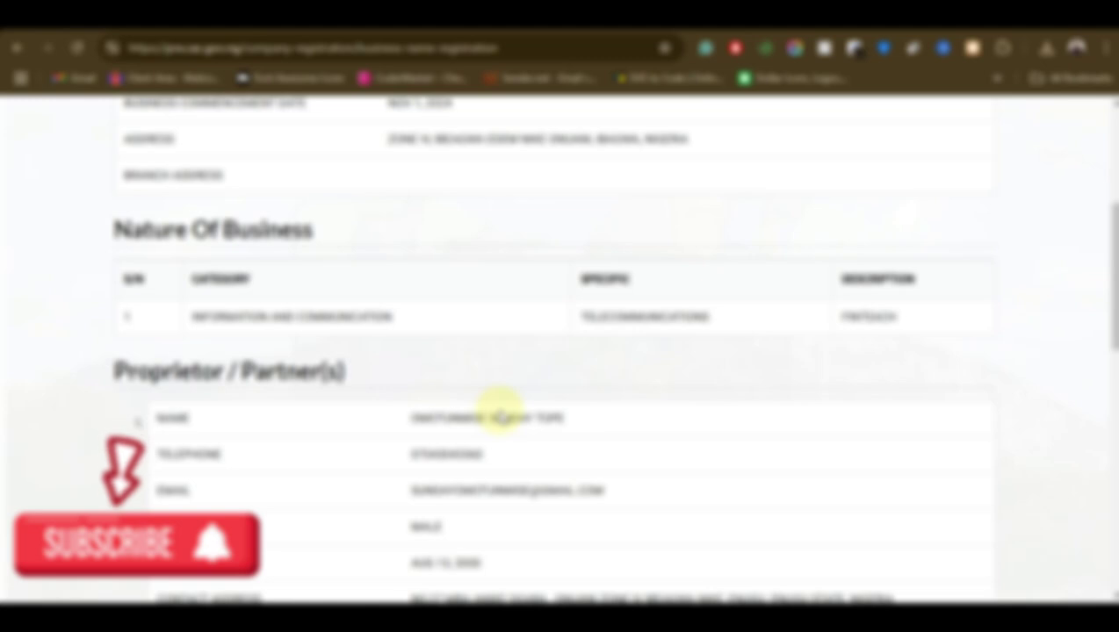
scroll(500, 412, "up", 4)
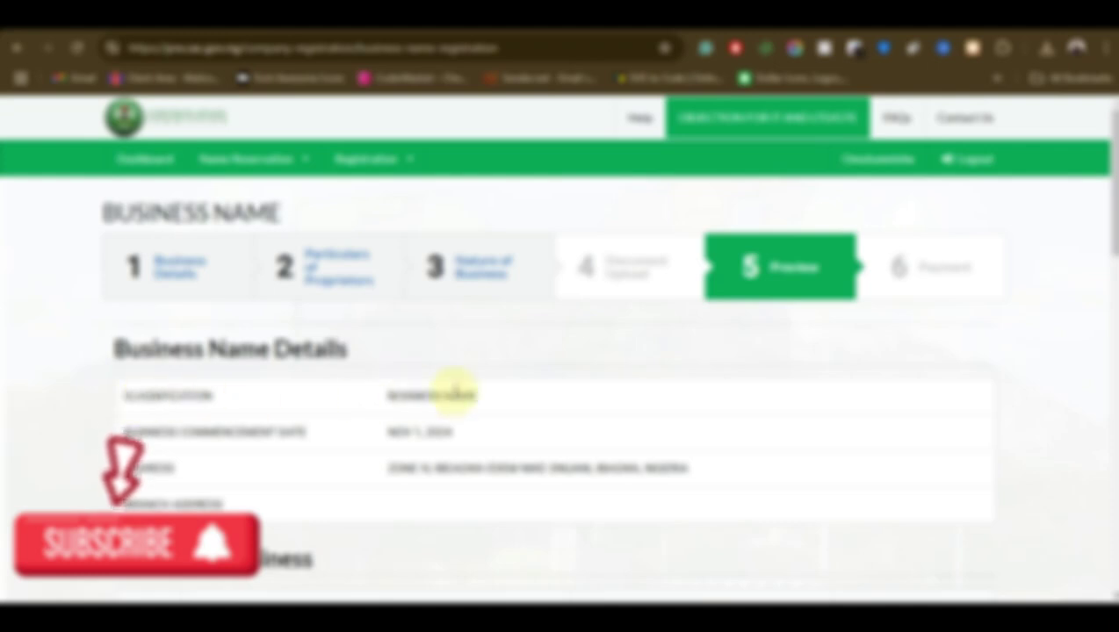
scroll(454, 395, "down", 1)
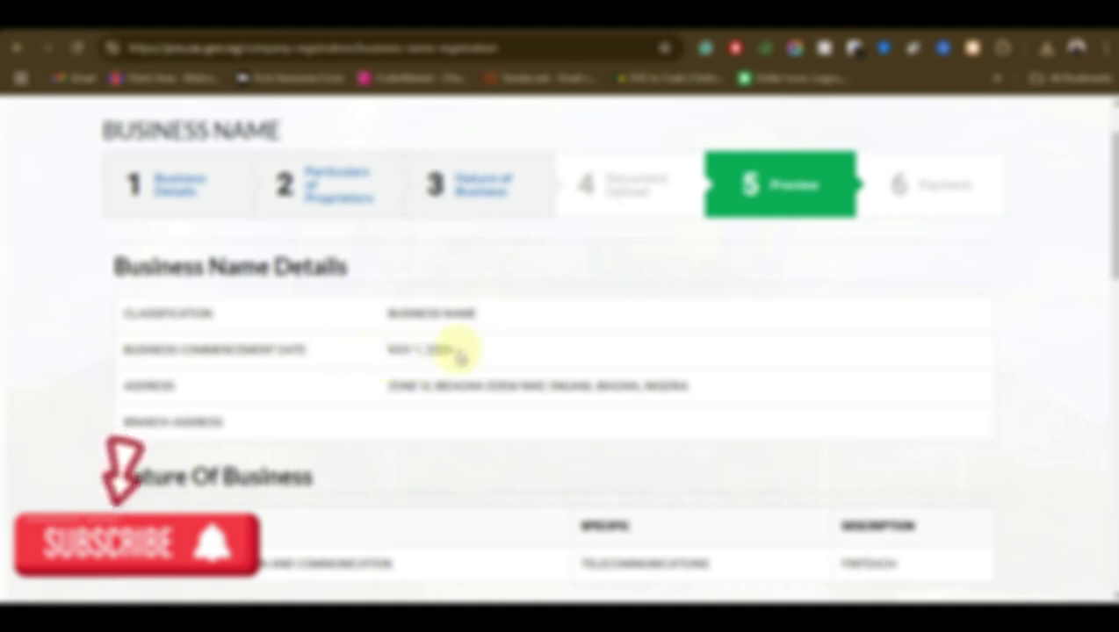
Recheck the business name, nature of business, proprietor and presenter details in the preview, and proceed to payment.
scroll(351, 397, "down", 2)
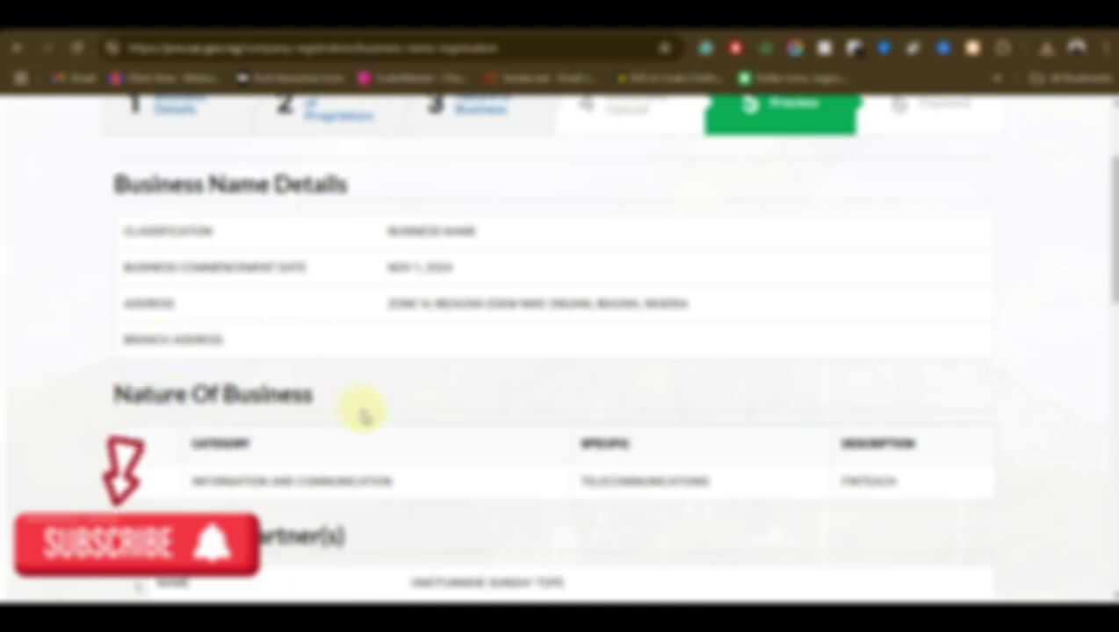
scroll(360, 411, "down", 1)
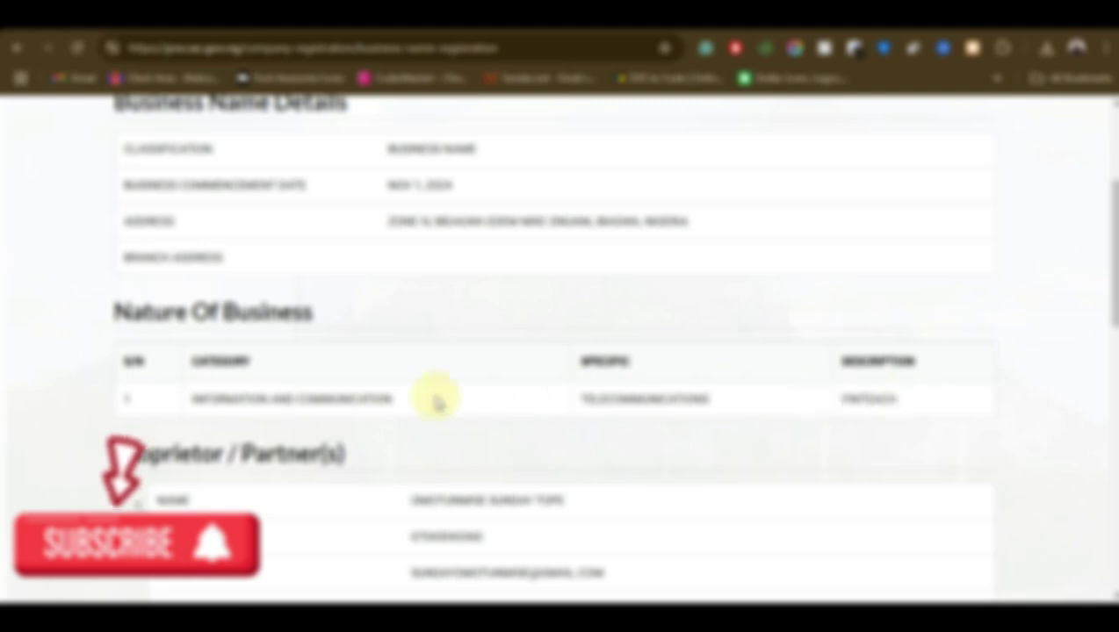
scroll(437, 402, "down", 4)
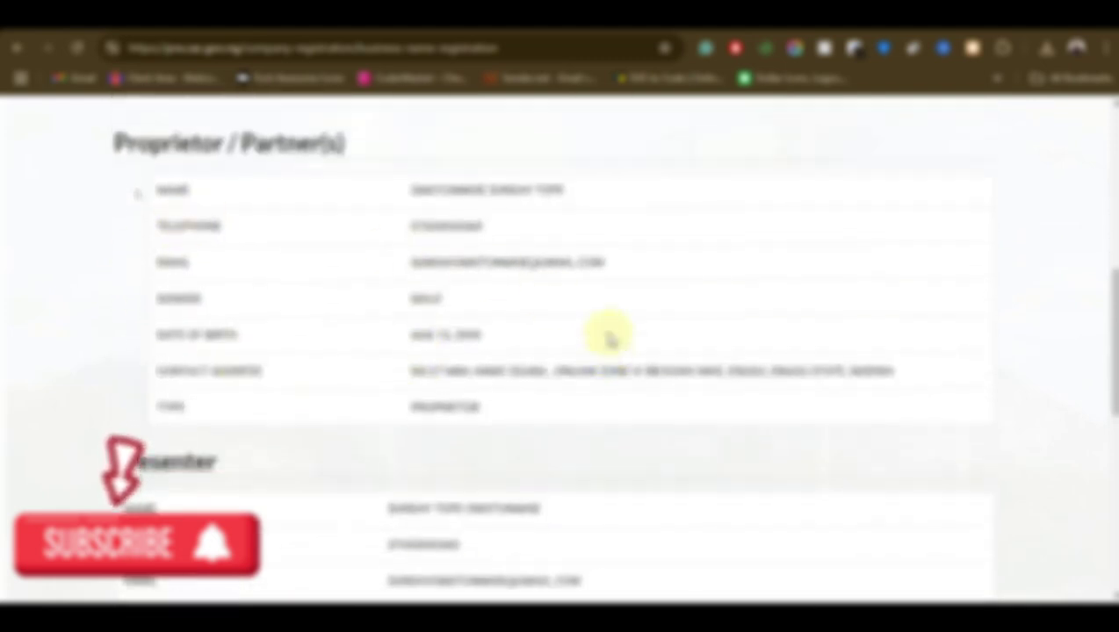
scroll(611, 336, "up", 1)
scroll(551, 293, "down", 3)
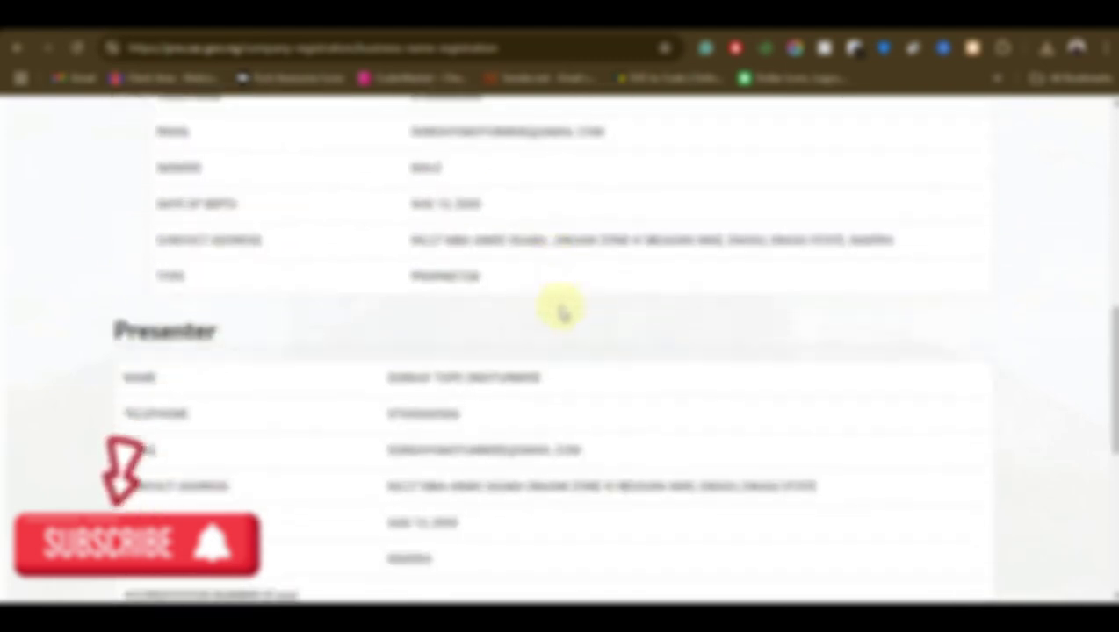
scroll(560, 309, "down", 3)
scroll(569, 356, "up", 1)
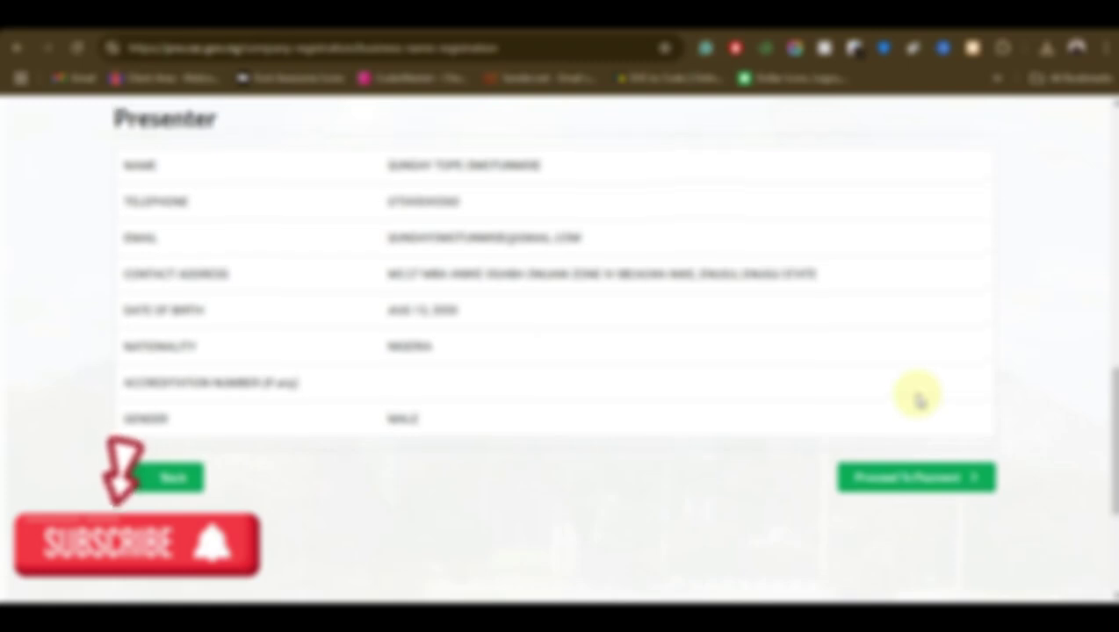
scroll(919, 395, "down", 2)
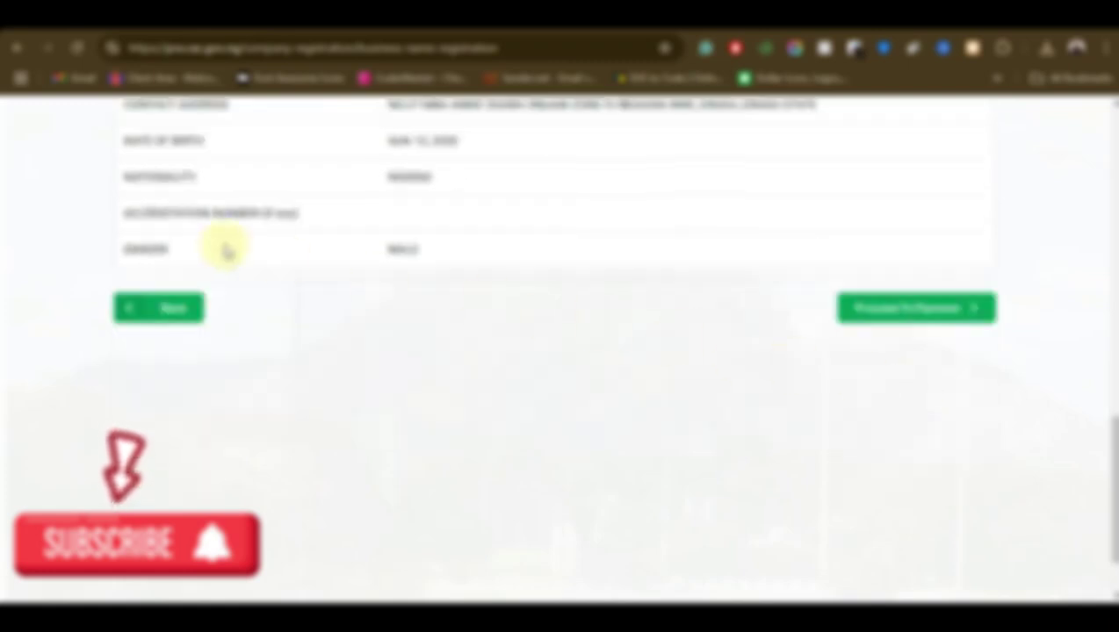
left_click(877, 316)
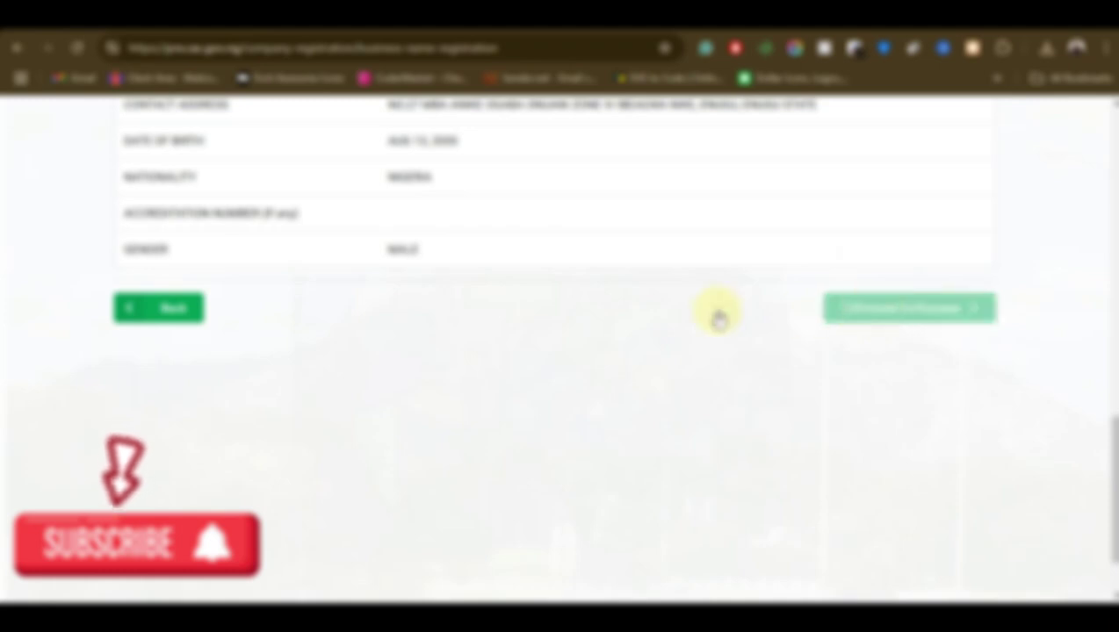
scroll(656, 355, "up", 3)
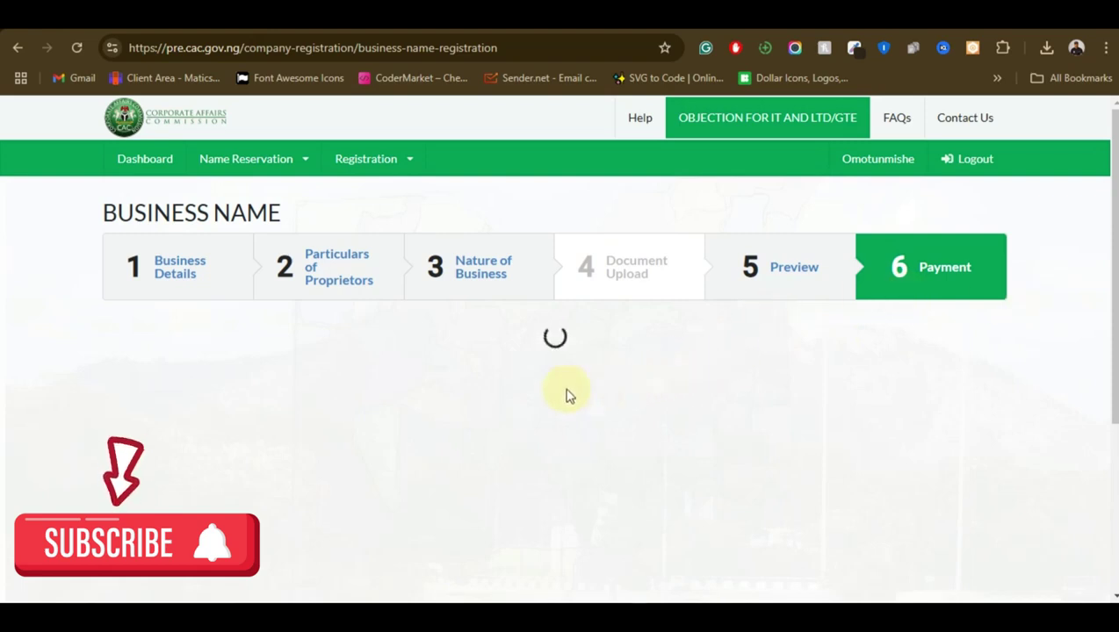
Open the Remita checkout for the business name registration fee and choose Bank Transfer as the payment option.
scroll(671, 400, "down", 2)
scroll(685, 378, "up", 2)
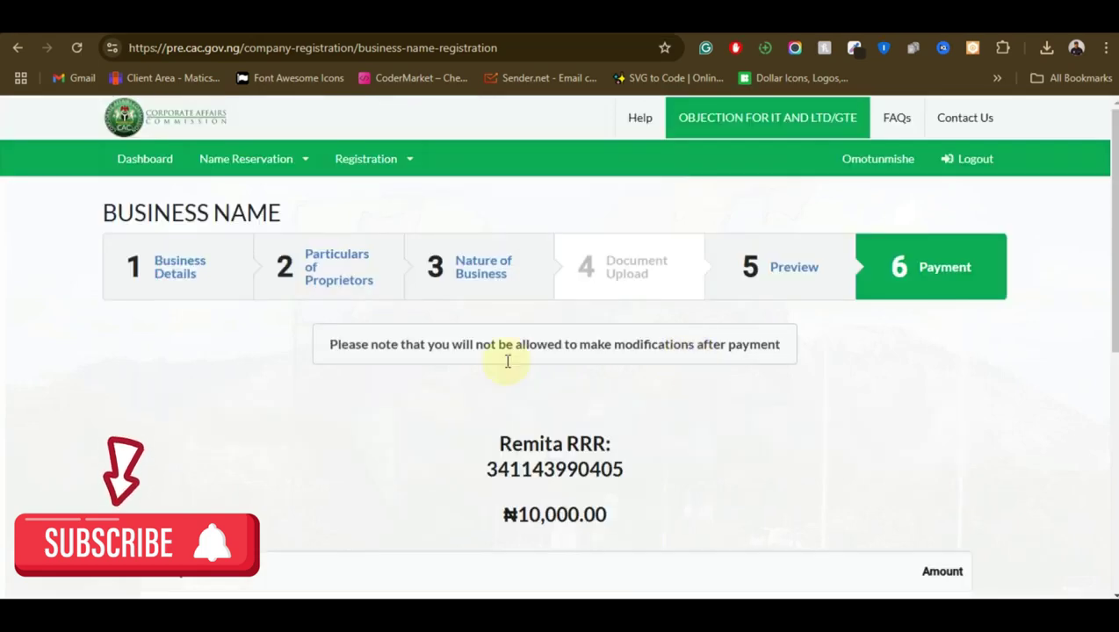
scroll(507, 361, "down", 2)
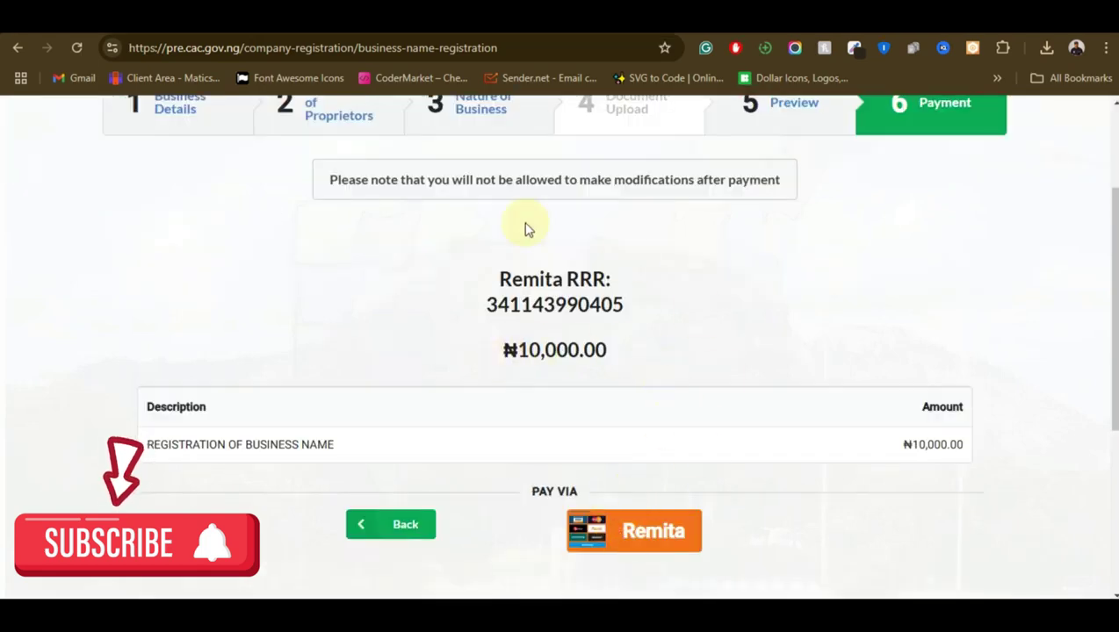
left_click(642, 540)
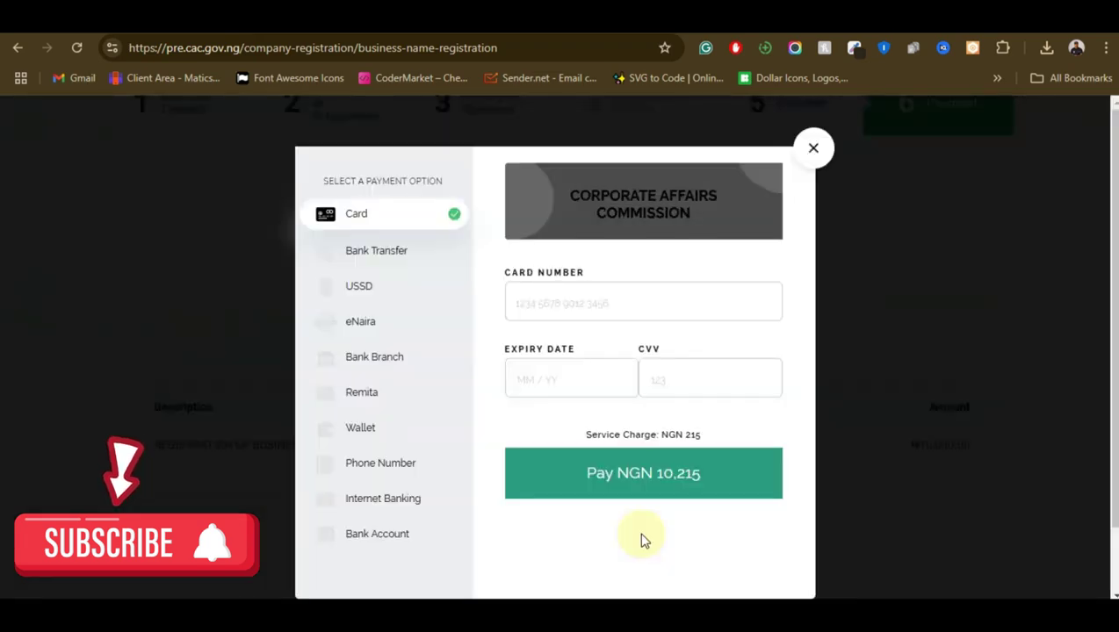
left_click(375, 255)
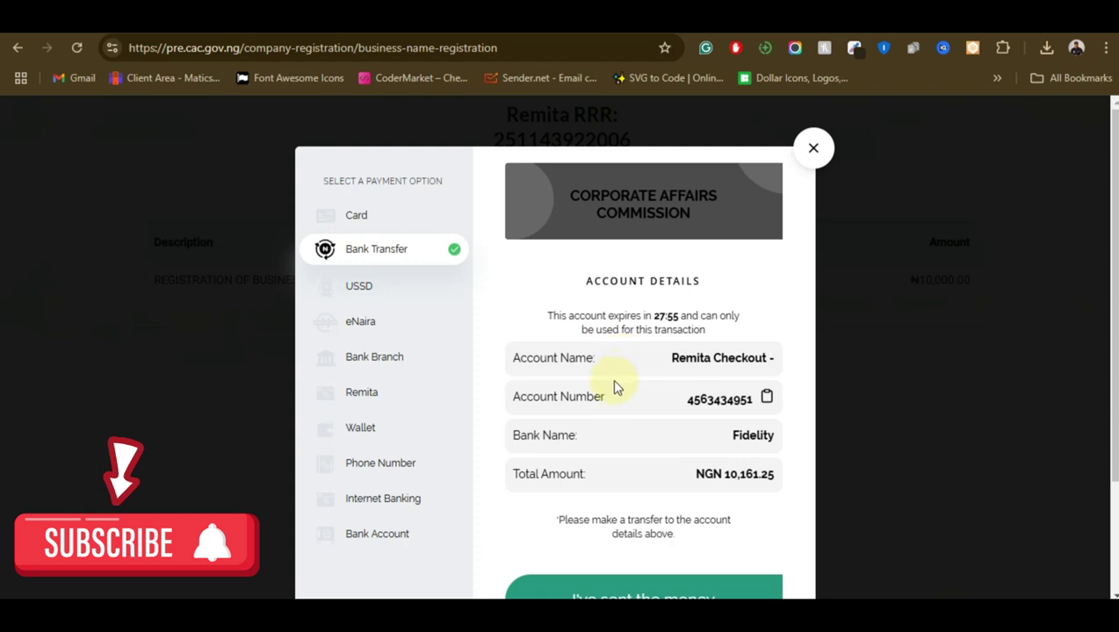
Check the amount, status, date and description on the payment receipt, and download the receipt.
scroll(613, 390, "down", 4)
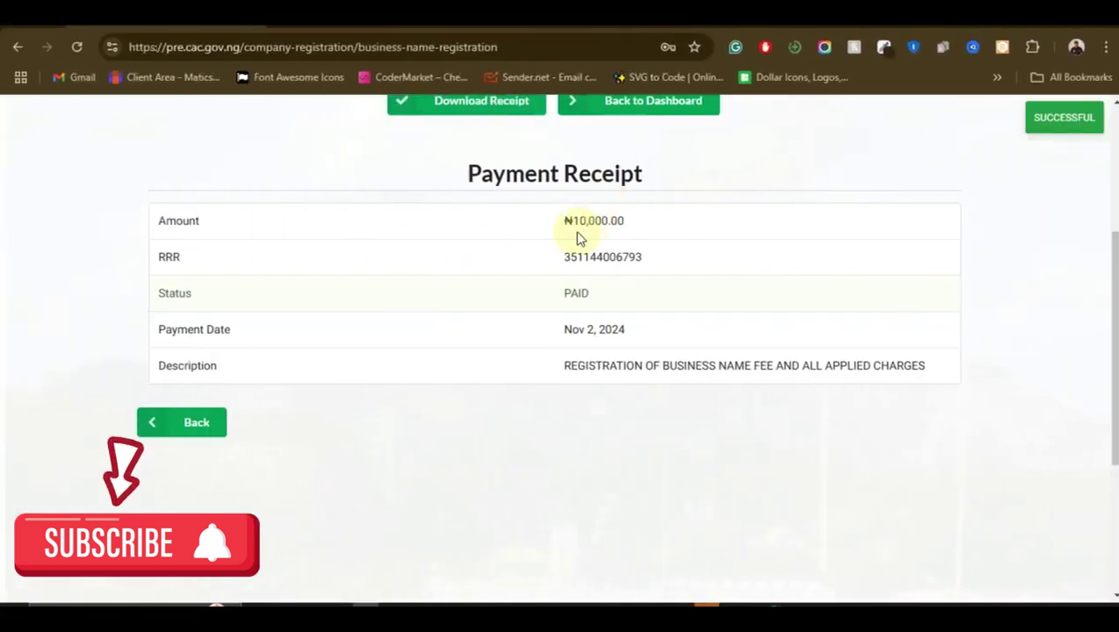
scroll(599, 255, "up", 3)
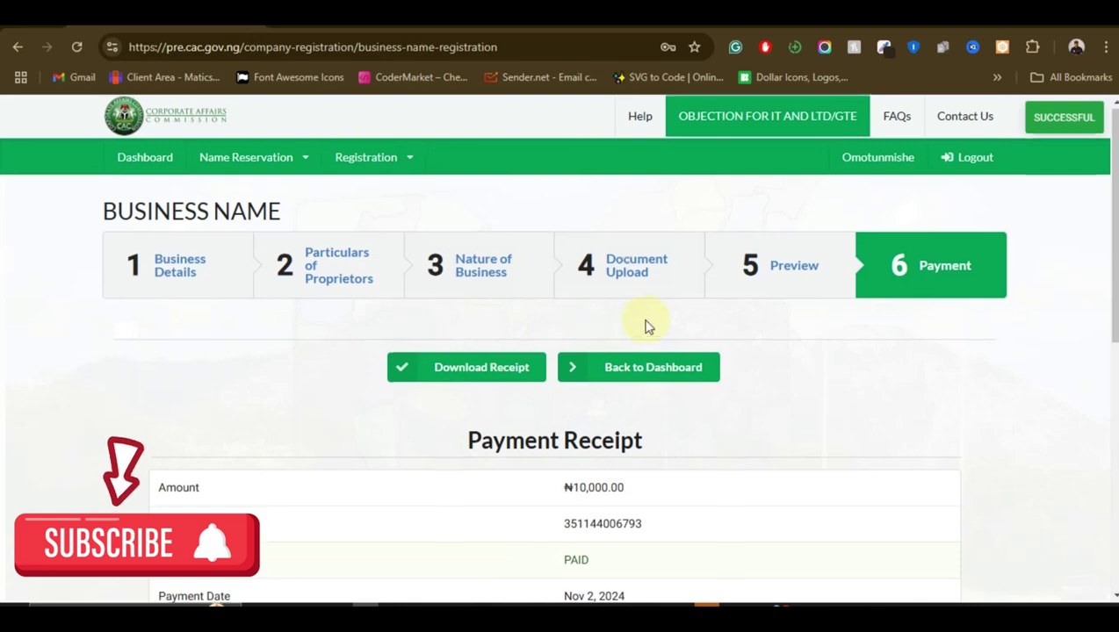
scroll(645, 326, "down", 2)
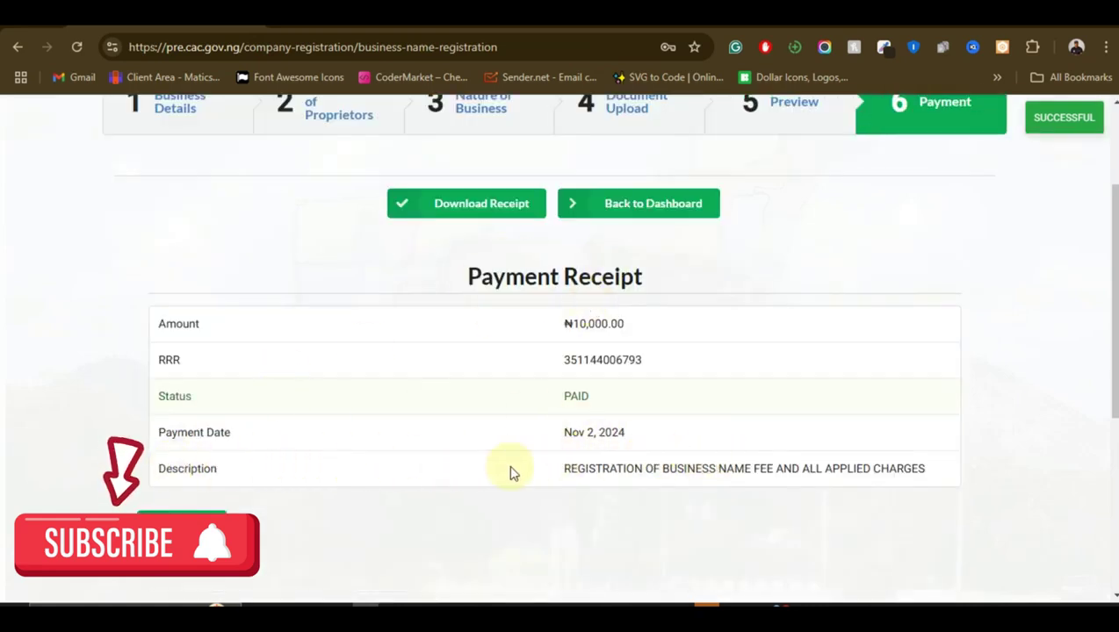
left_click_drag(563, 470, 892, 464)
left_click(761, 497)
scroll(753, 456, "up", 1)
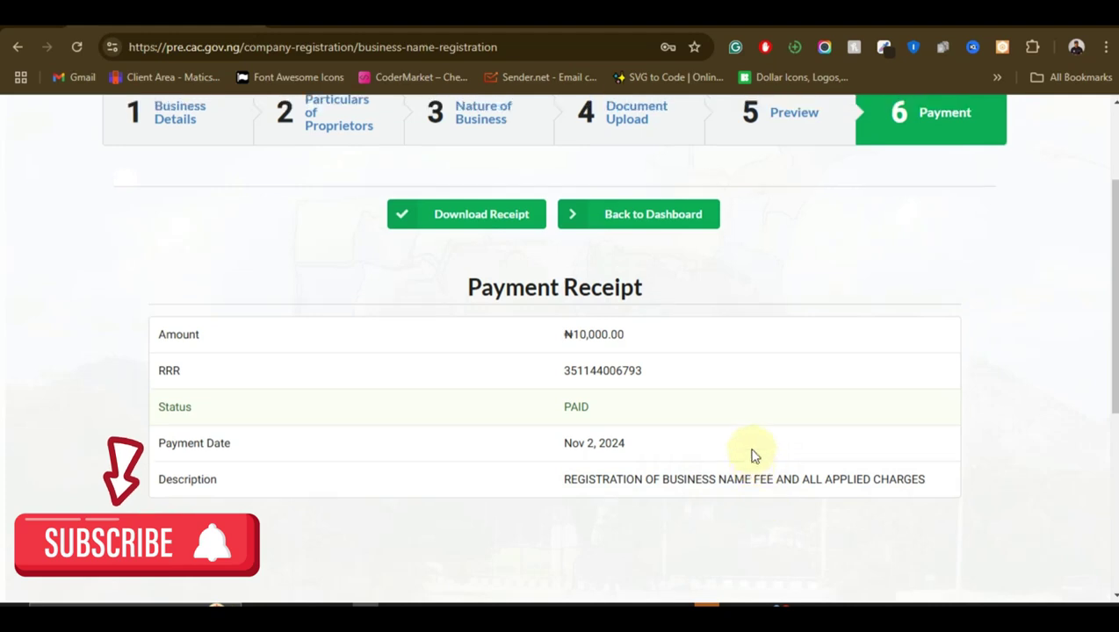
scroll(752, 455, "up", 2)
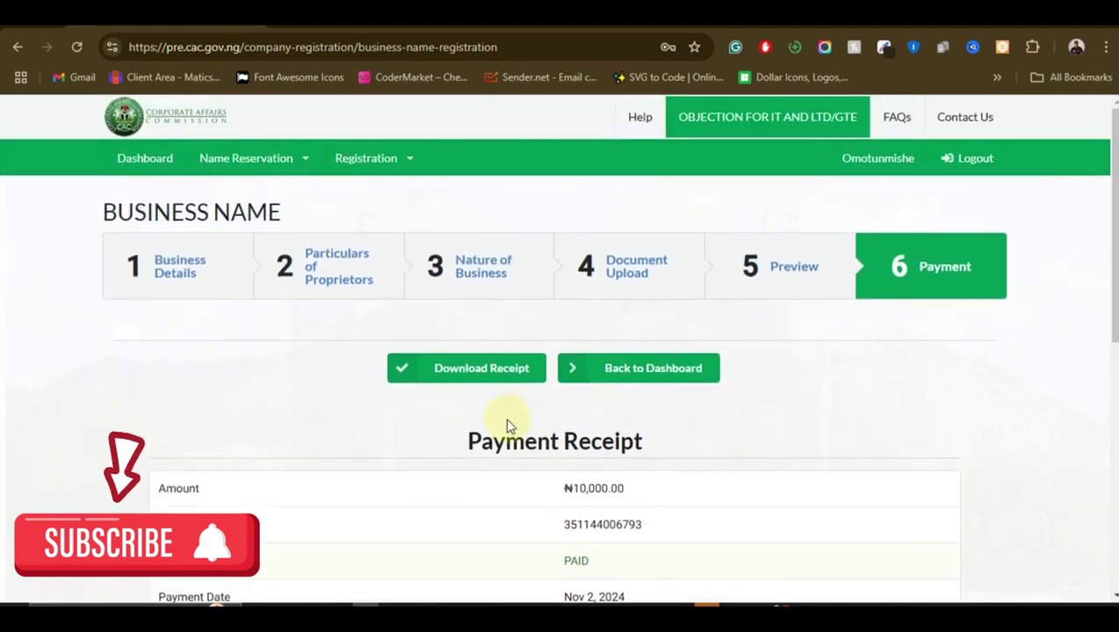
left_click(449, 370)
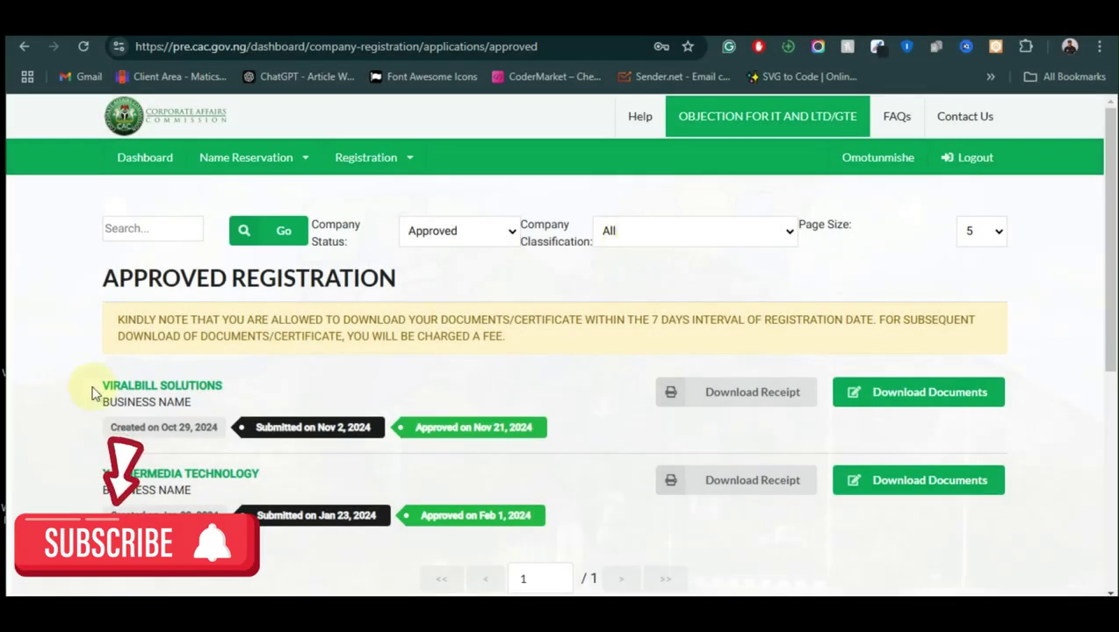
Open the downloadable documents of the approved VIRALBILL SOLUTIONS registration.
left_click_drag(92, 390, 255, 367)
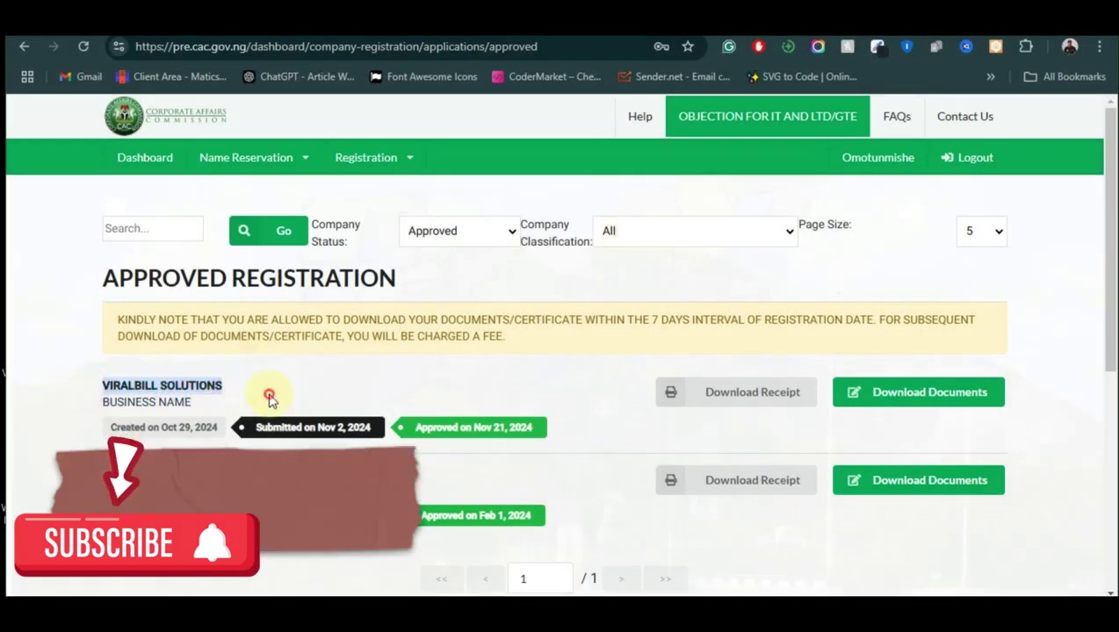
left_click(264, 391)
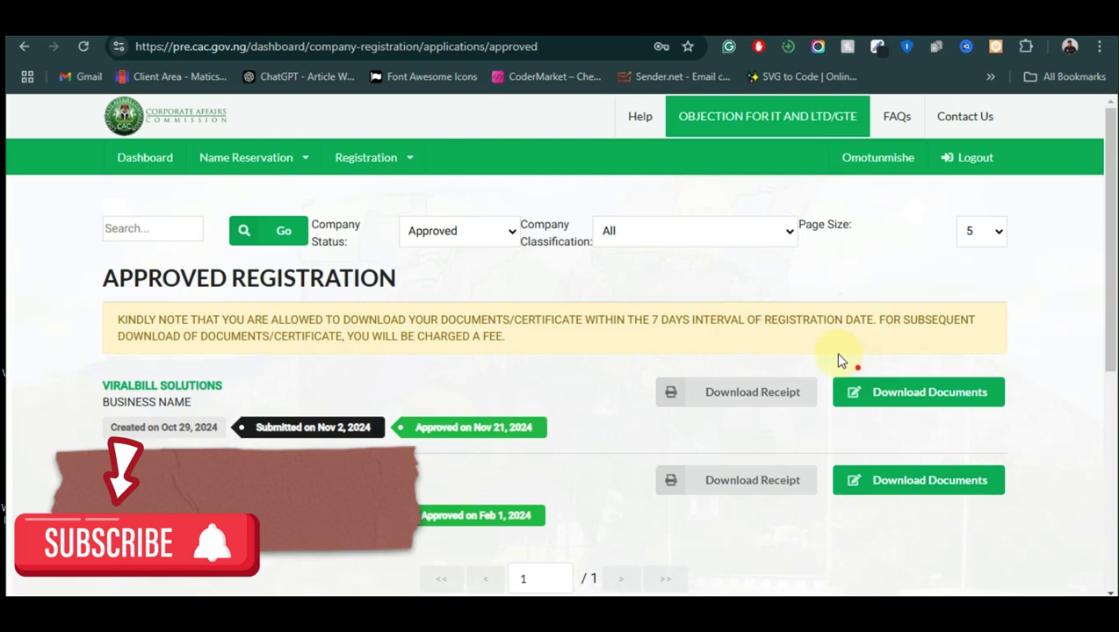
left_click(841, 387)
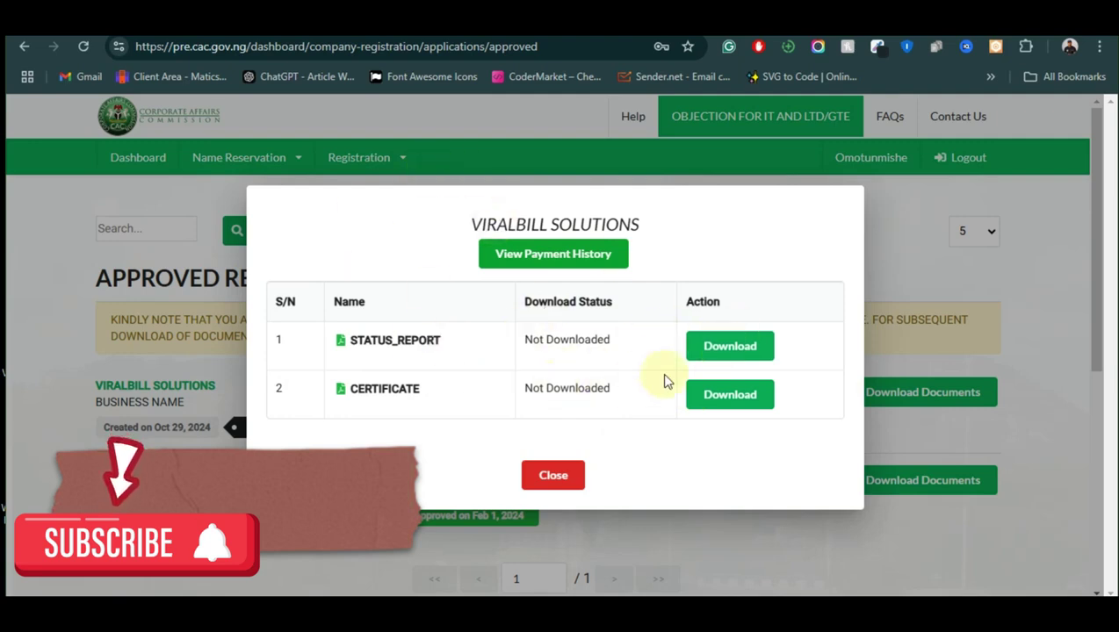
Start downloading the status report as a PDF and browse the Pictures folder for a place to save it.
left_click(708, 348)
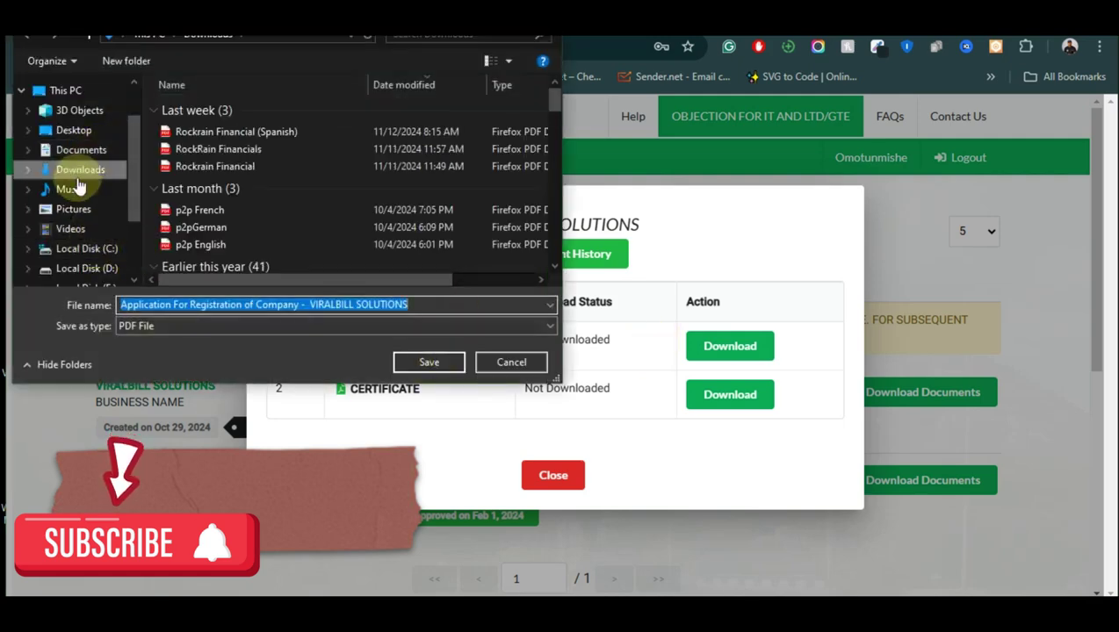
left_click(75, 211)
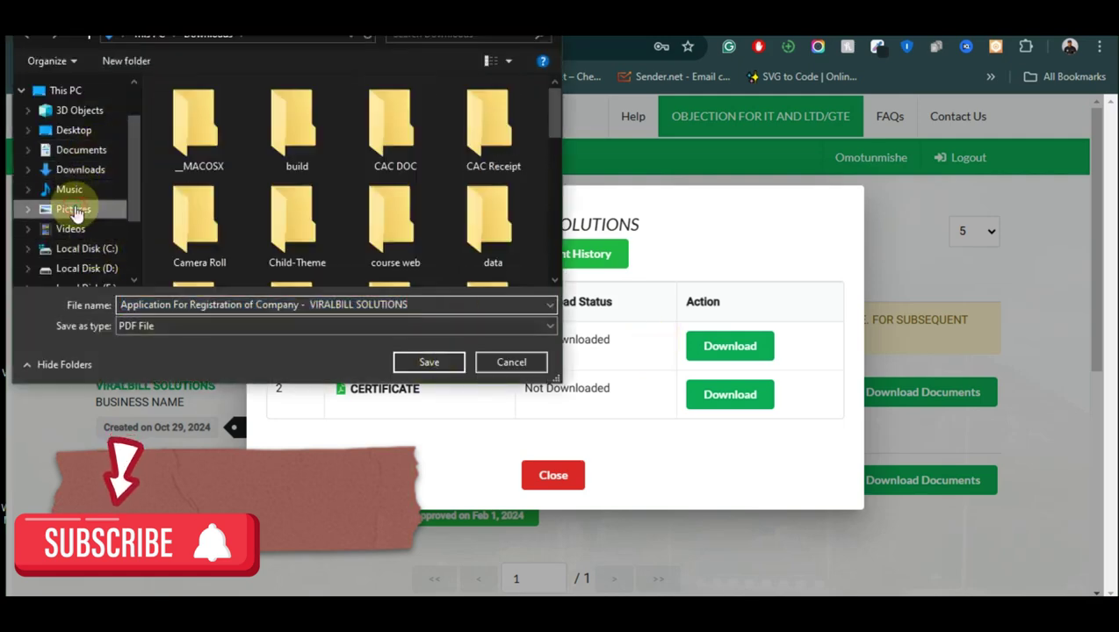
right_click(358, 167)
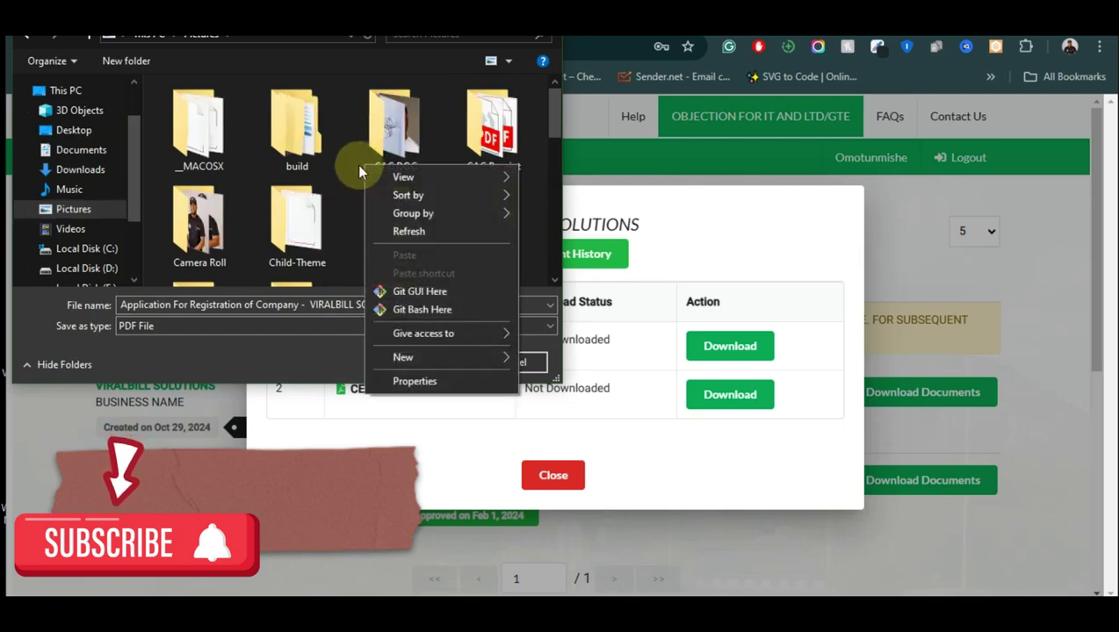
left_click(327, 177)
scroll(400, 132, "down", 8)
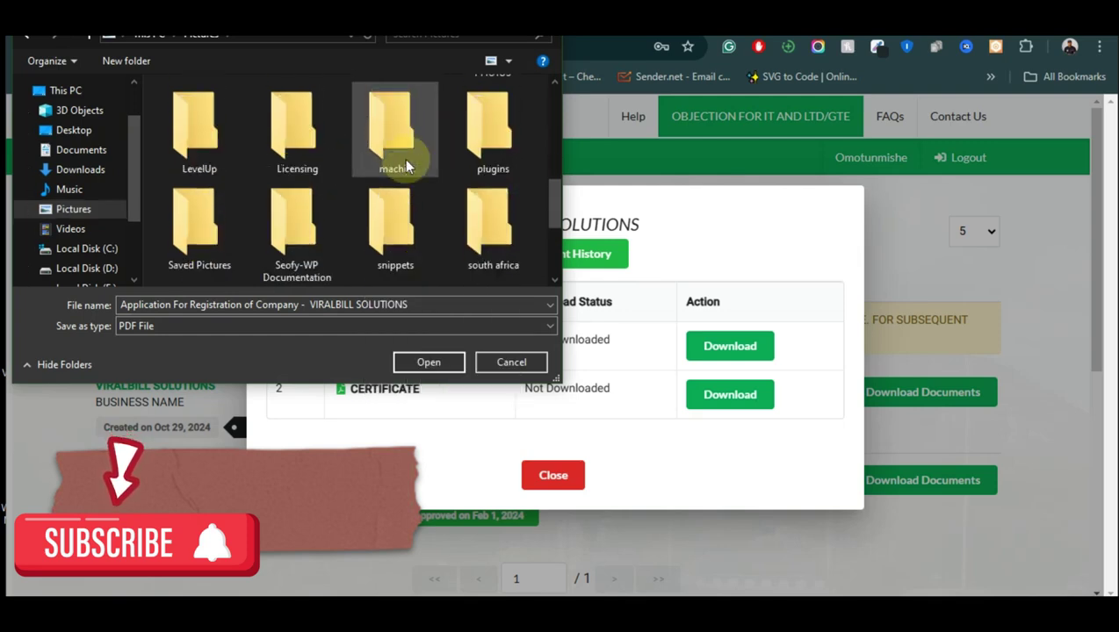